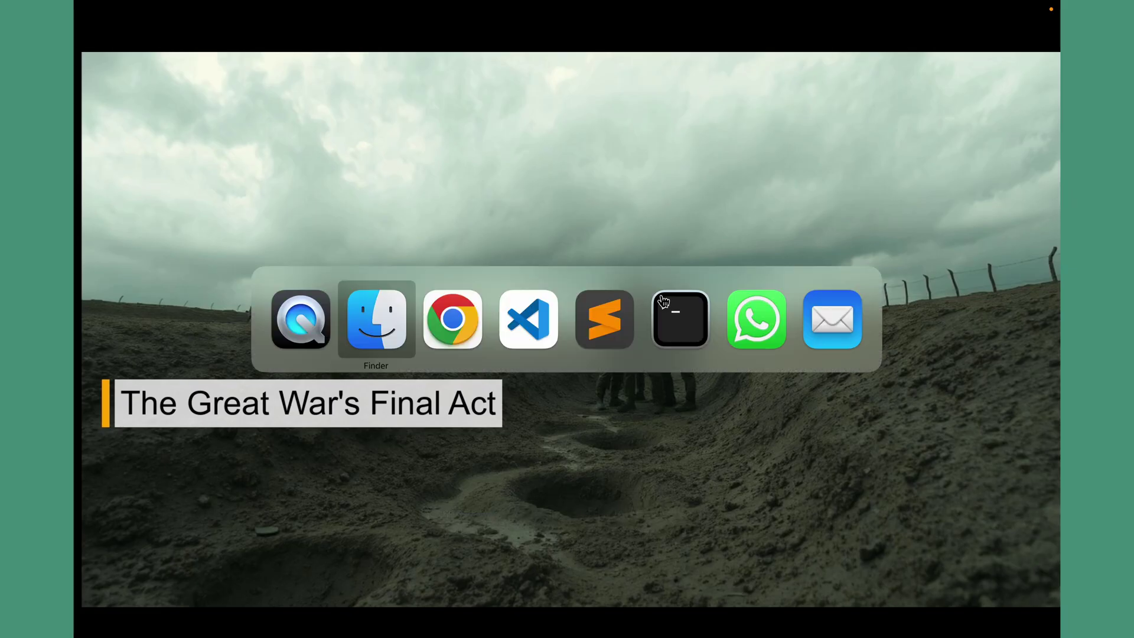
key("super+Tab")
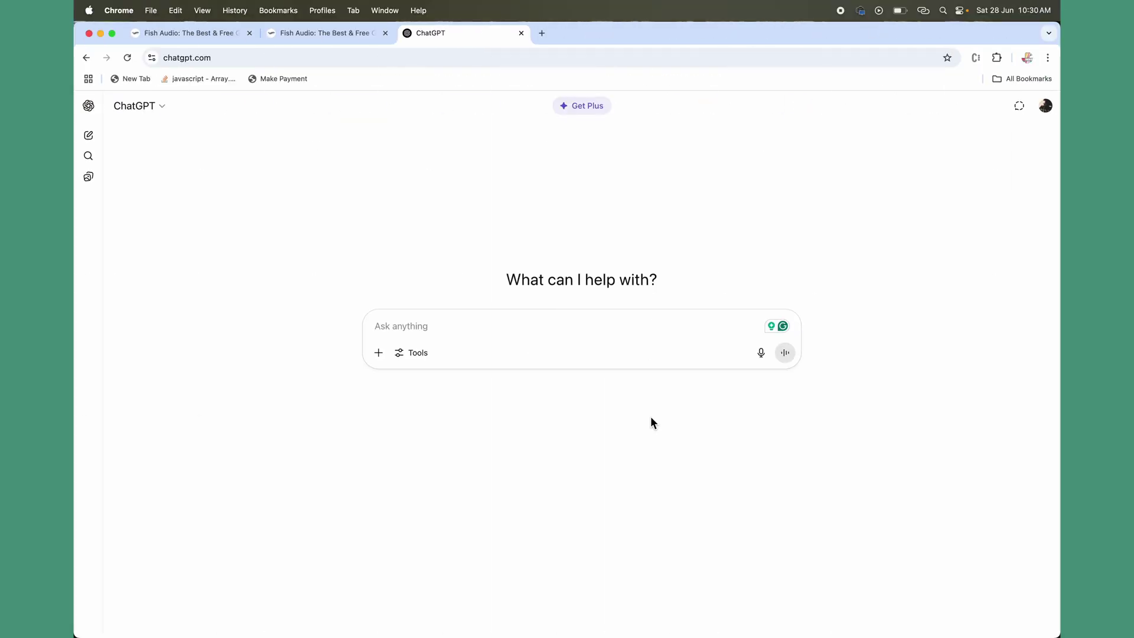
- Paste the video-scriptwriter prompt into ChatGPT and add the topic 'History of World War 1'
left_click(585, 317)
key("super+v")
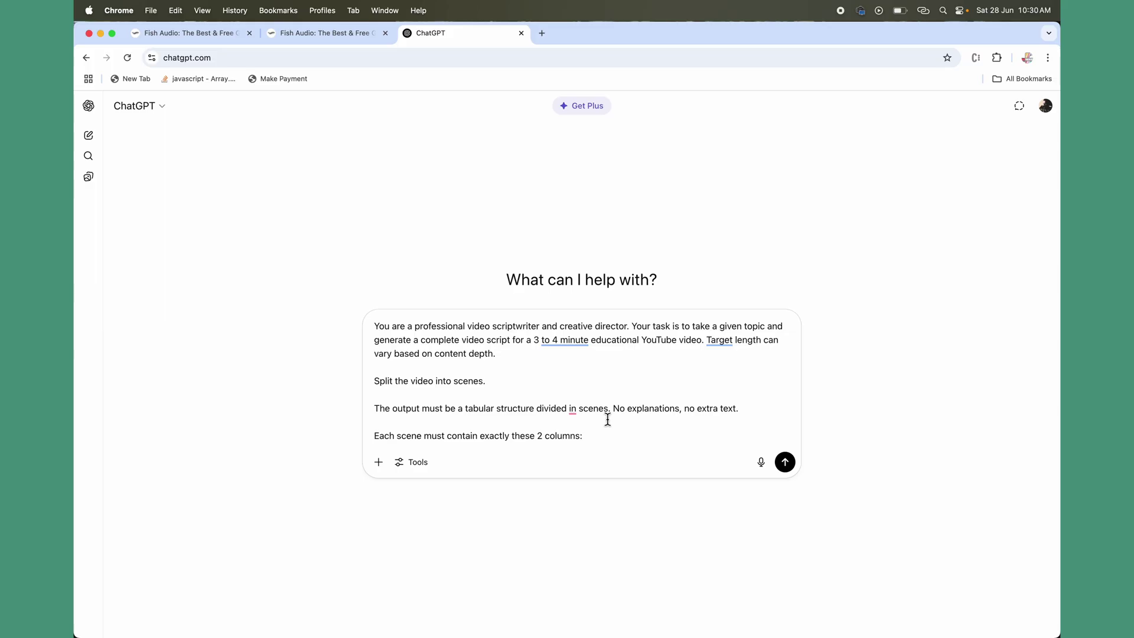
scroll(608, 418, "down", 5)
scroll(608, 418, "down", 1)
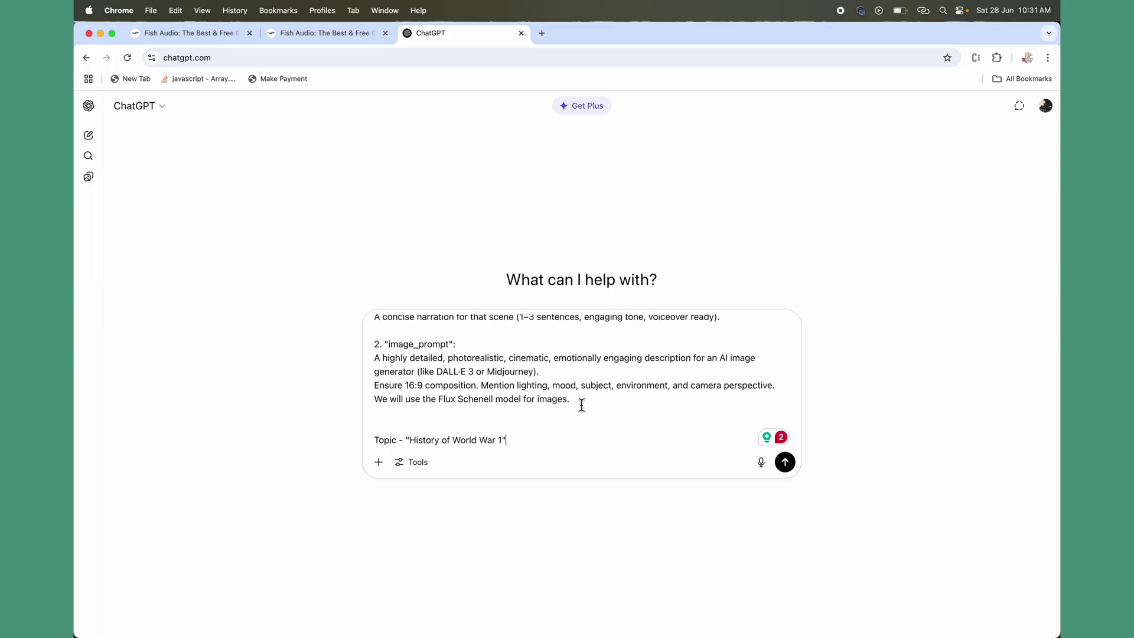
scroll(532, 398, "up", 2)
scroll(497, 372, "up", 2)
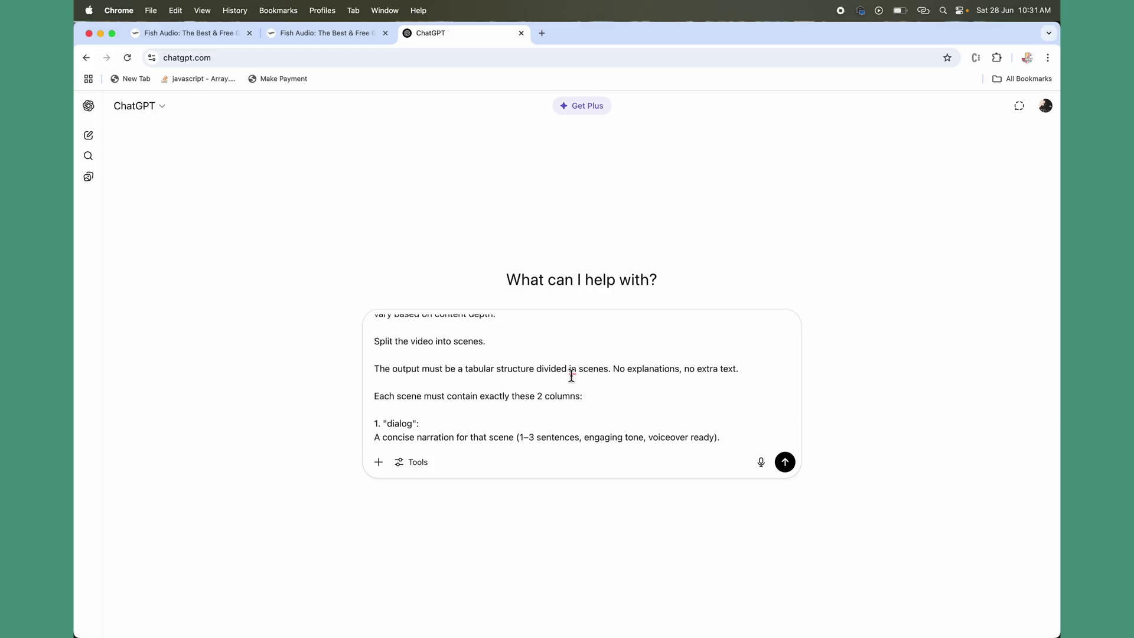
scroll(619, 393, "down", 4)
scroll(550, 381, "up", 2)
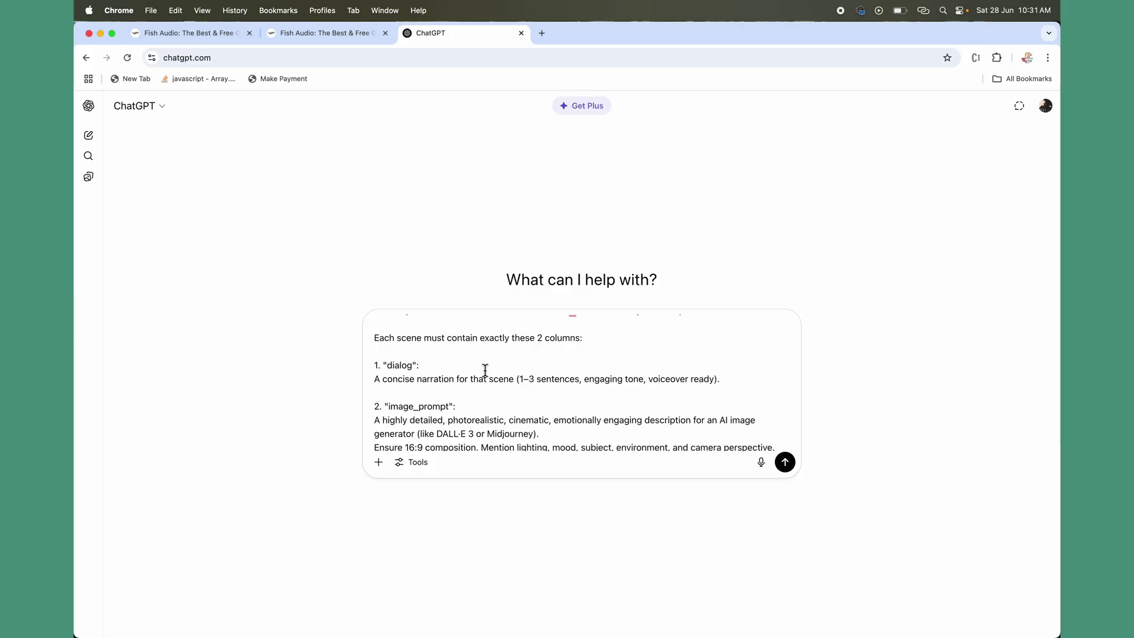
scroll(410, 383, "down", 1)
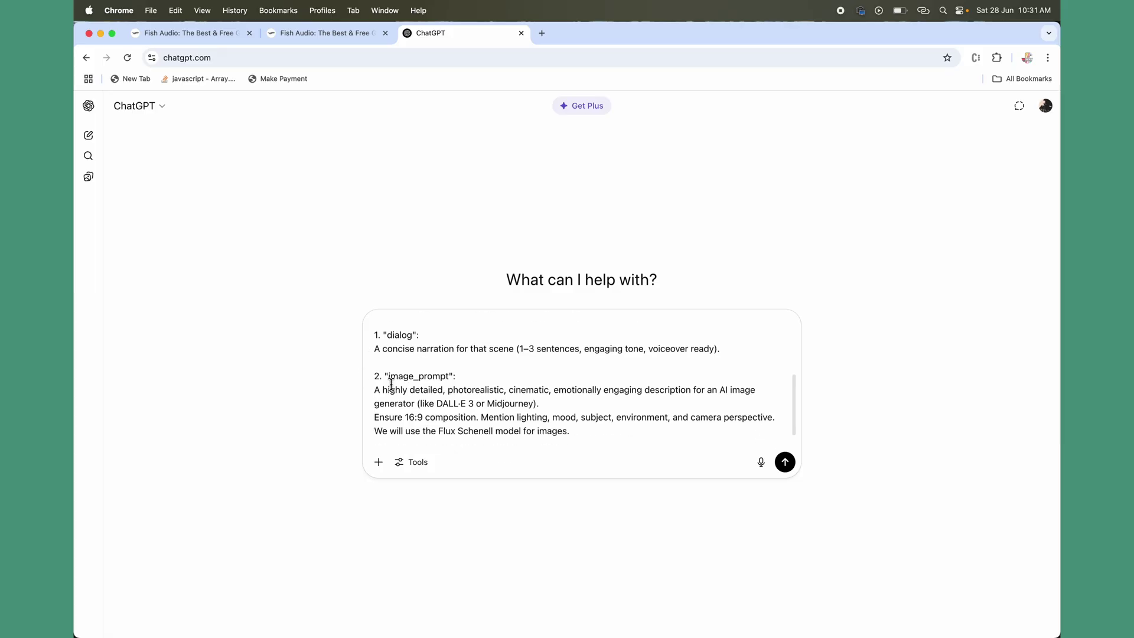
scroll(481, 381, "up", 1)
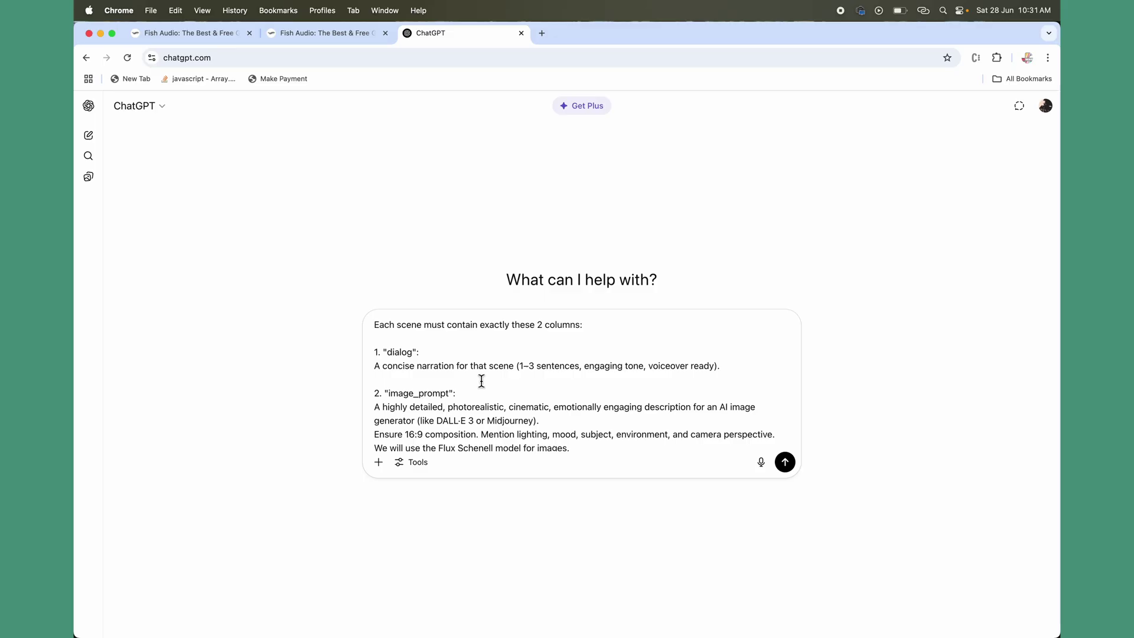
scroll(481, 381, "down", 2)
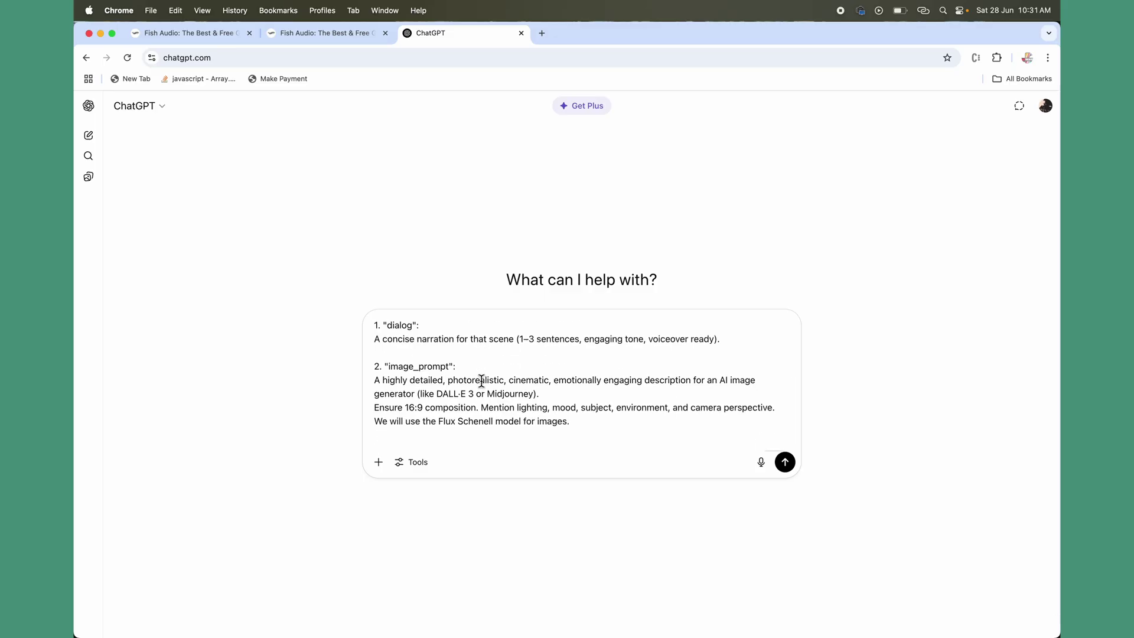
type("Topic - \"History of World War 1\"")
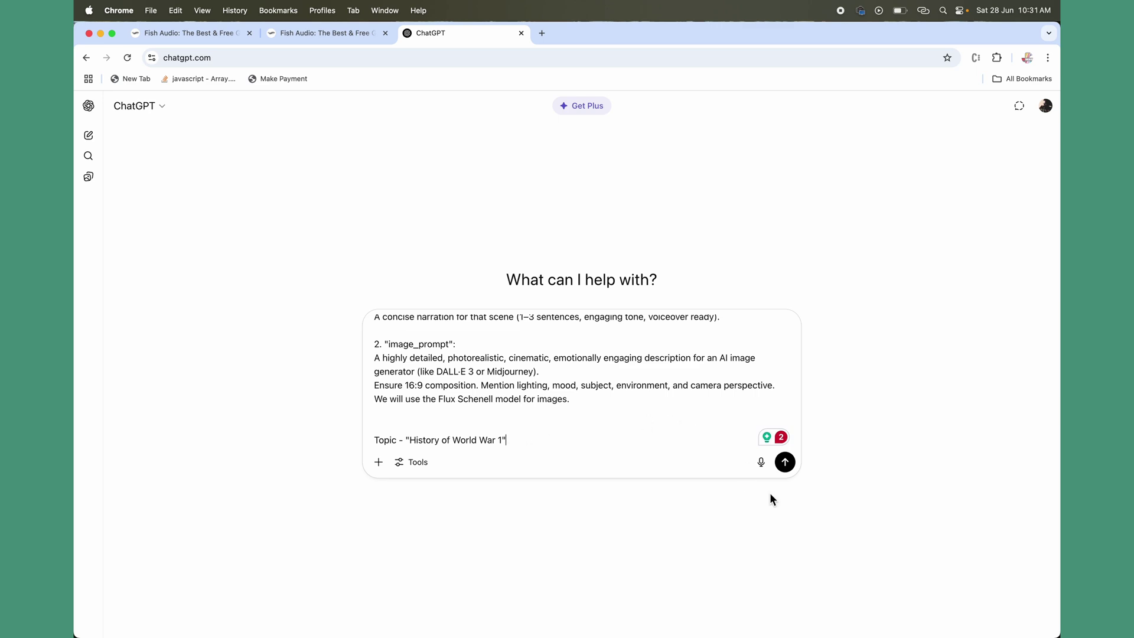
- Send the World War 1 scriptwriter prompt to ChatGPT
left_click(785, 462)
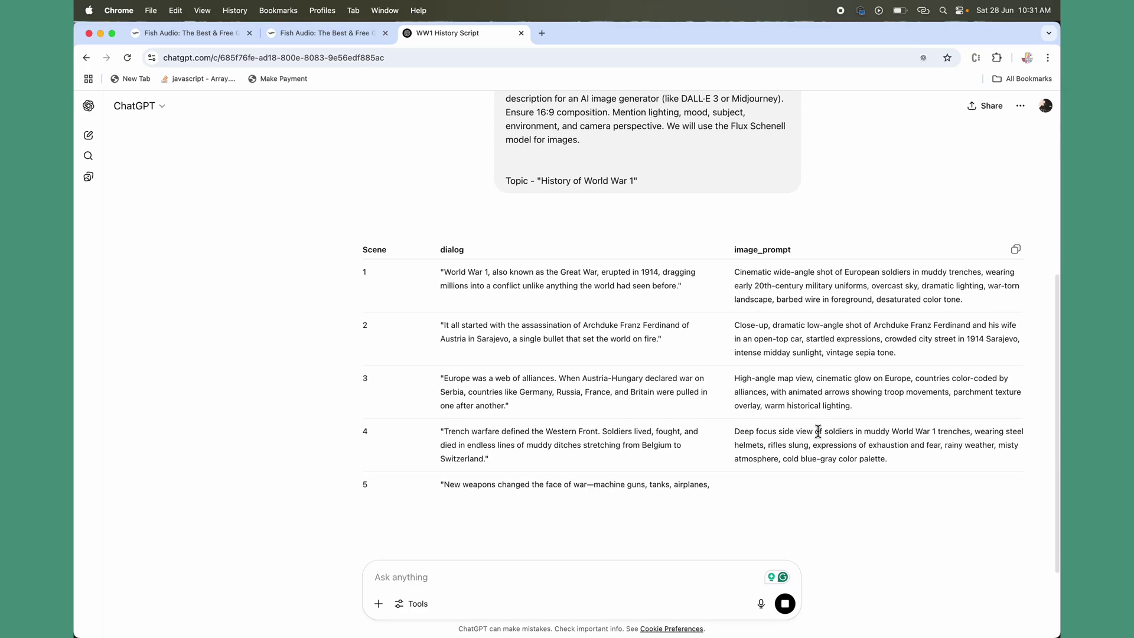
scroll(818, 429, "up", 5)
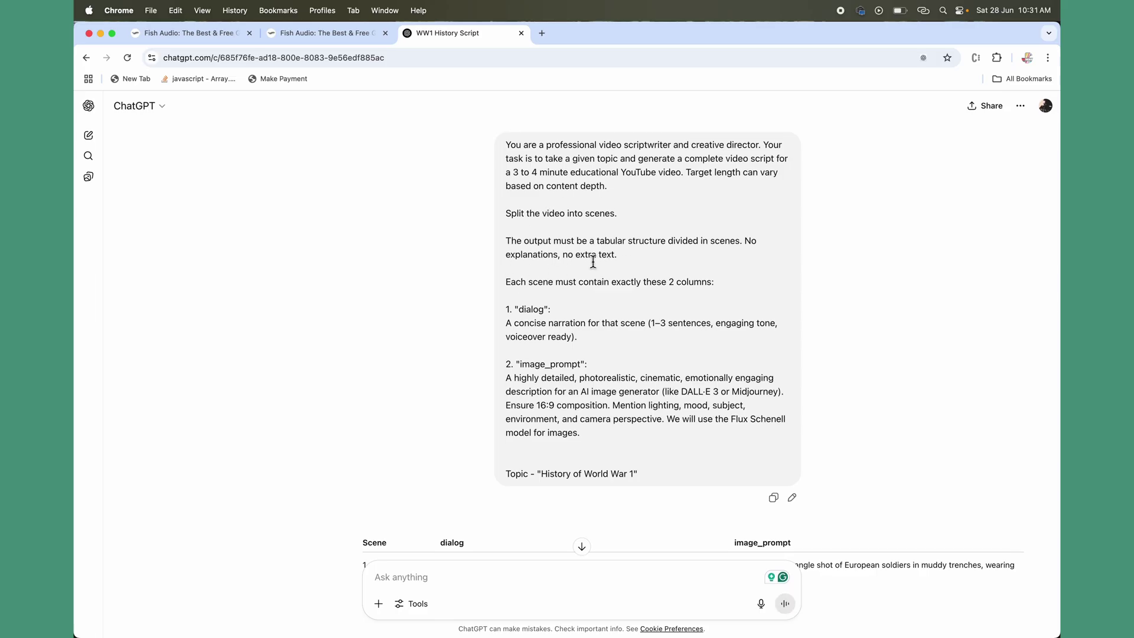
scroll(581, 264, "down", 5)
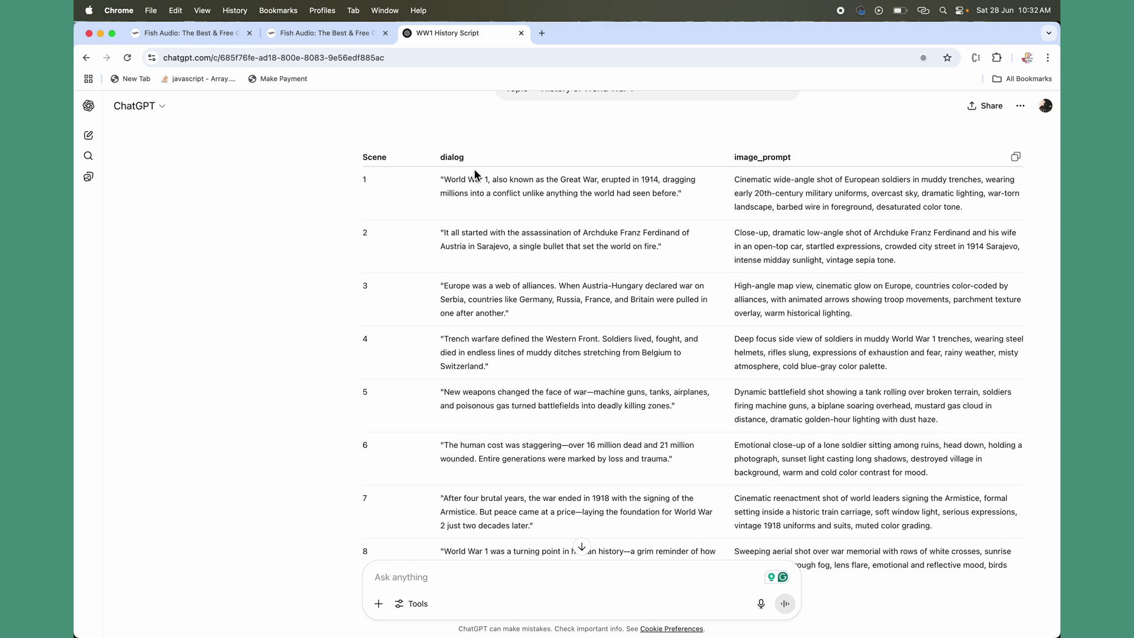
- Switch to the first Fish Audio tab showing its homepage
left_click(163, 32)
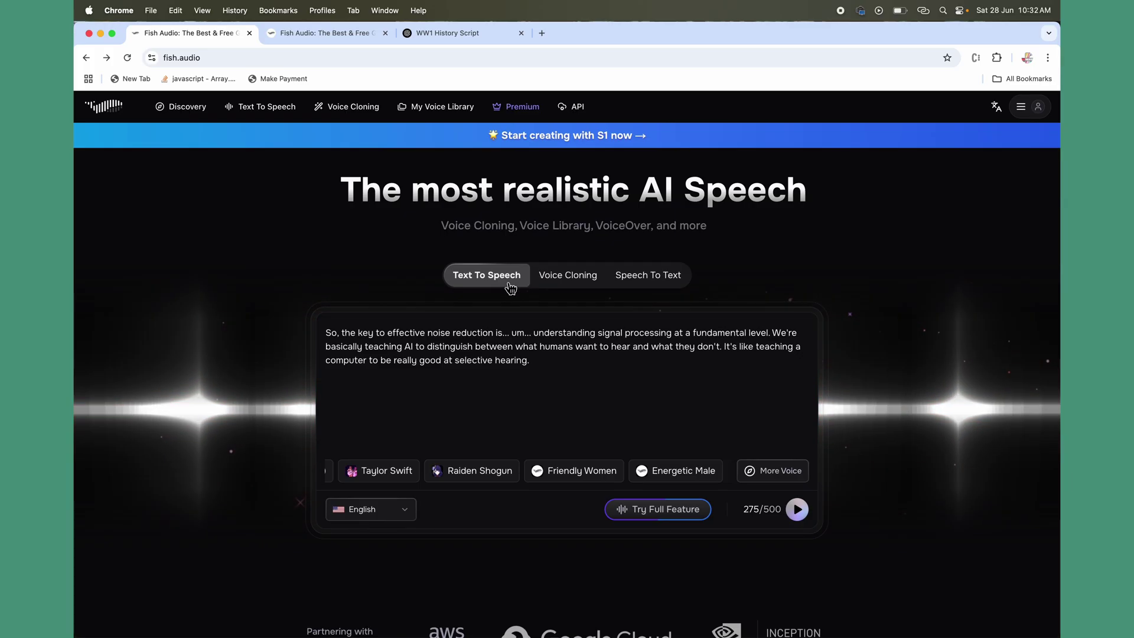
- Open Fish Audio's Voice Cloning panel, then review the Premium pricing plans in the other tab
left_click(572, 288)
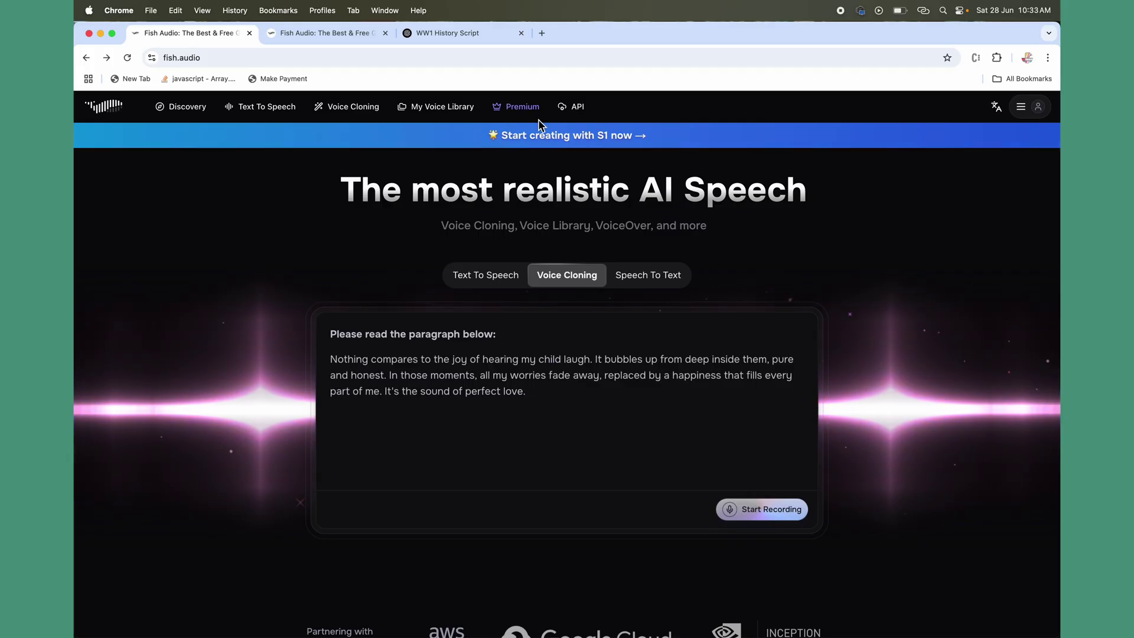
left_click(325, 50)
left_click(325, 45)
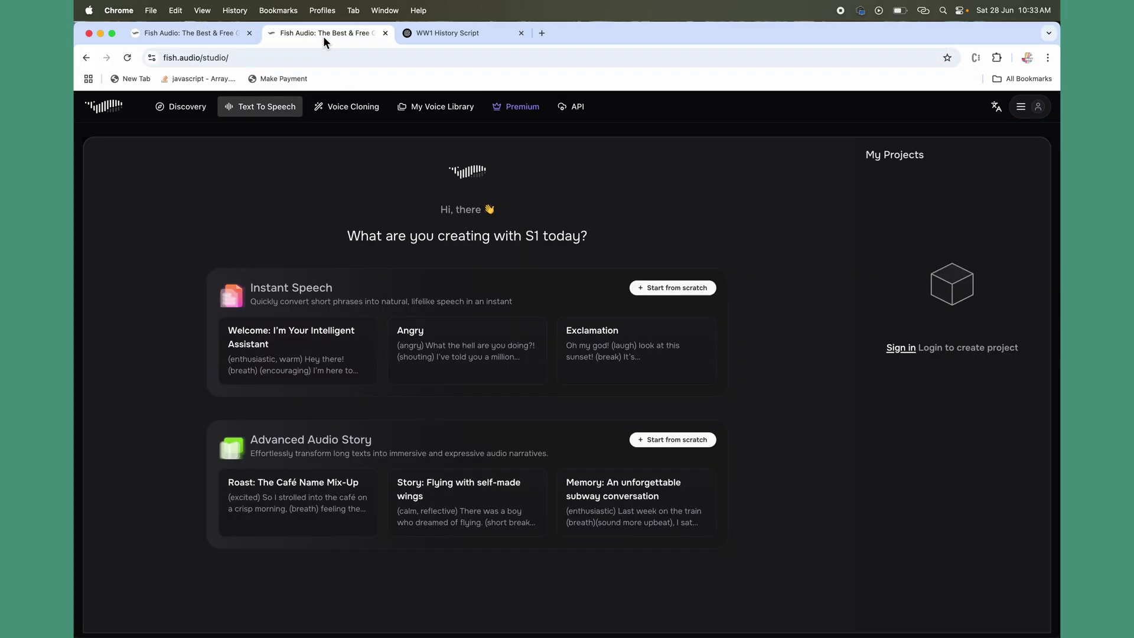
left_click(524, 106)
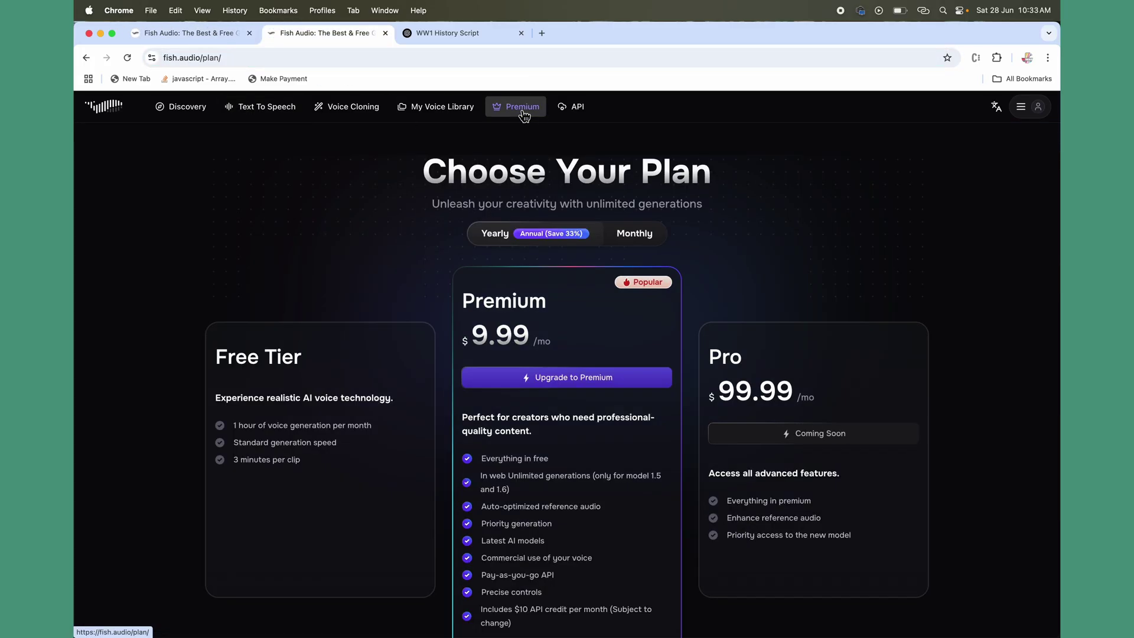
scroll(406, 348, "down", 1)
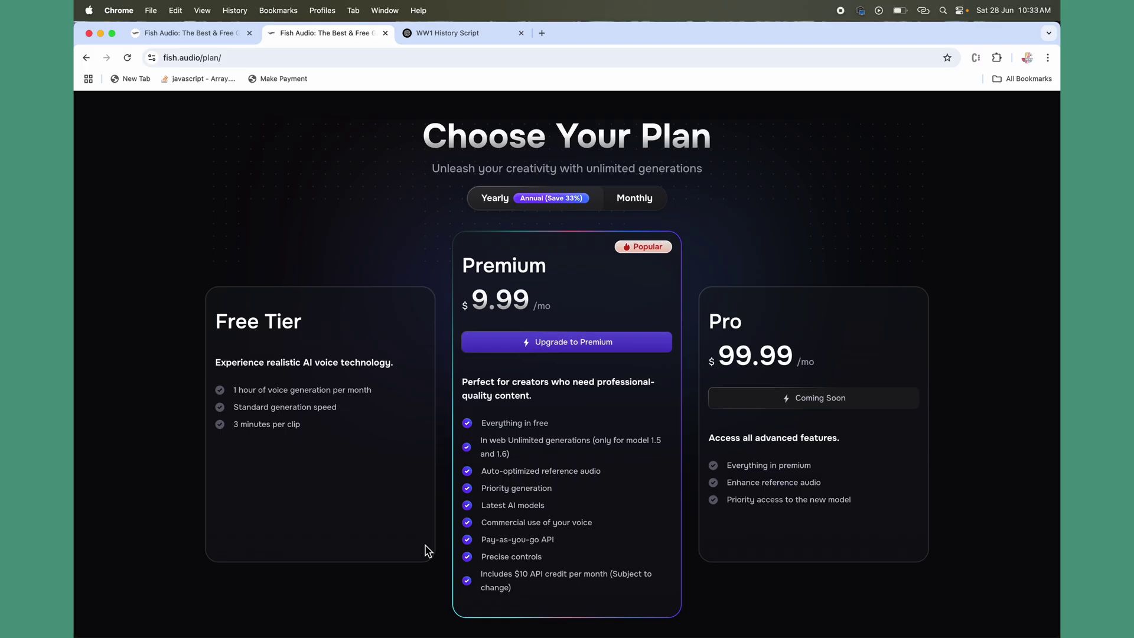
left_click(185, 38)
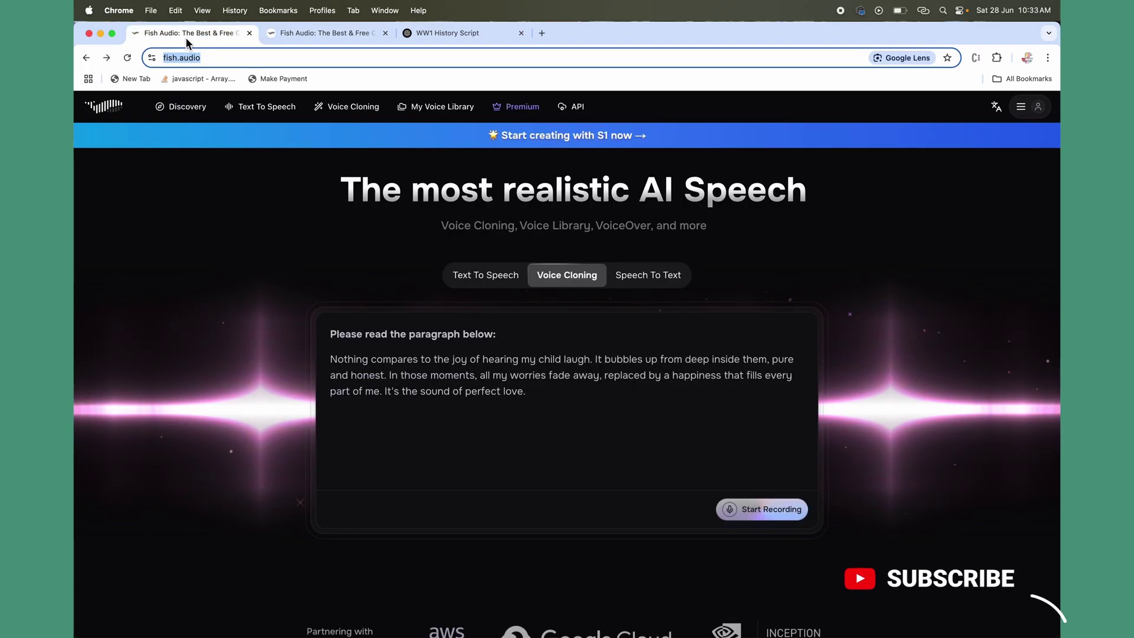
- Play and pause the Text To Speech sample, then sign in to Fish Audio with Google
left_click(490, 277)
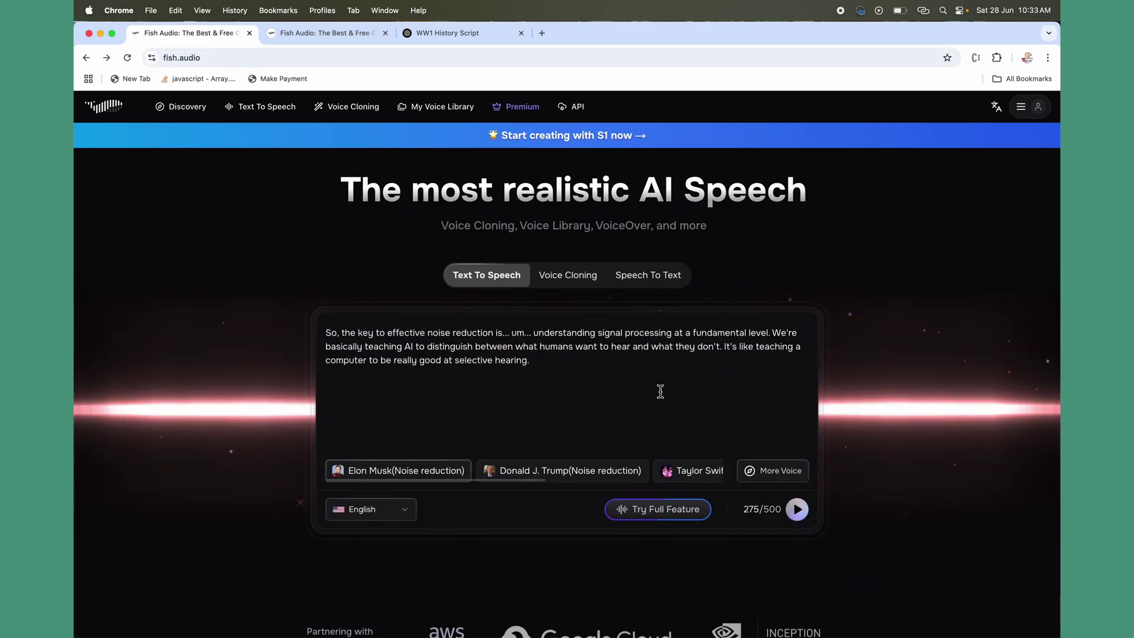
left_click(798, 511)
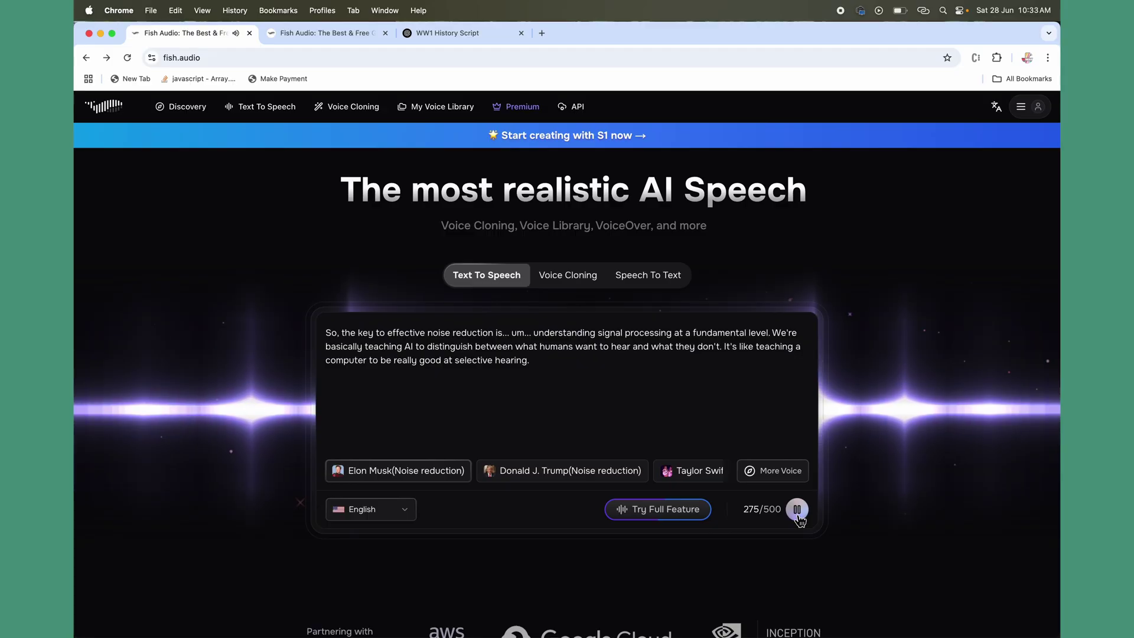
left_click(797, 520)
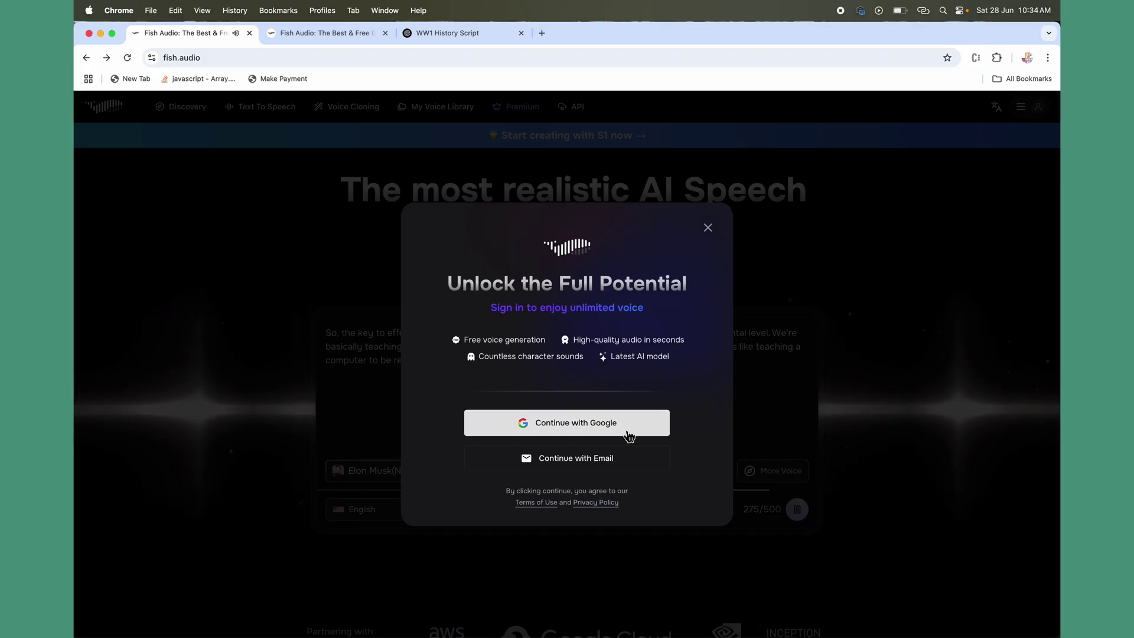
left_click(592, 433)
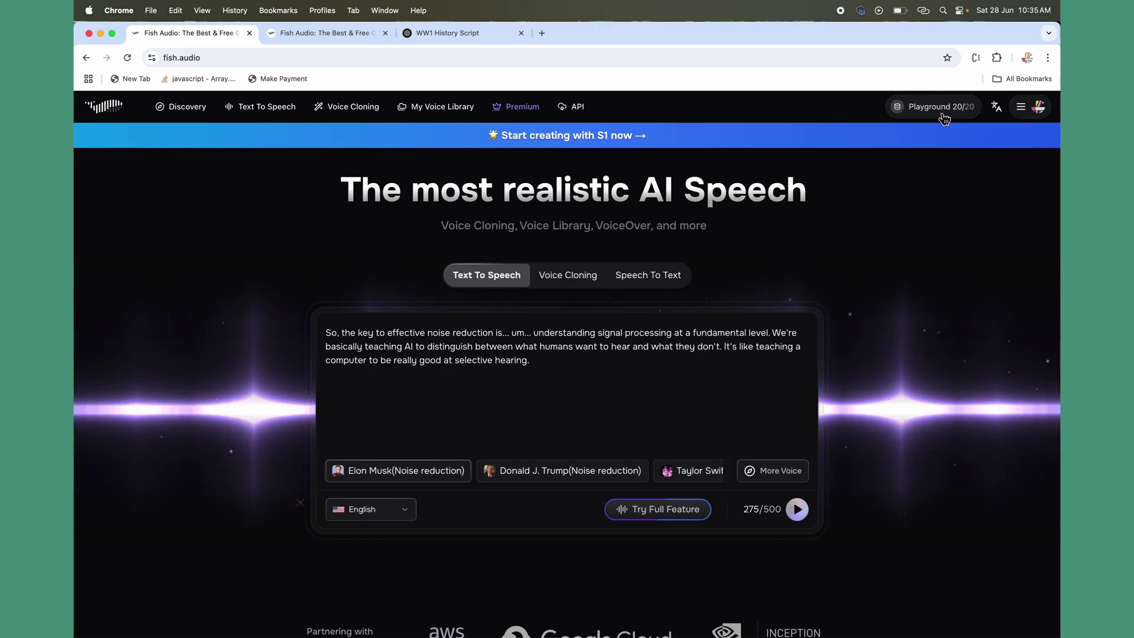
- Browse Discovery voice models, checking Language and Recommended sort, and preview Energetic Male
left_click(187, 108)
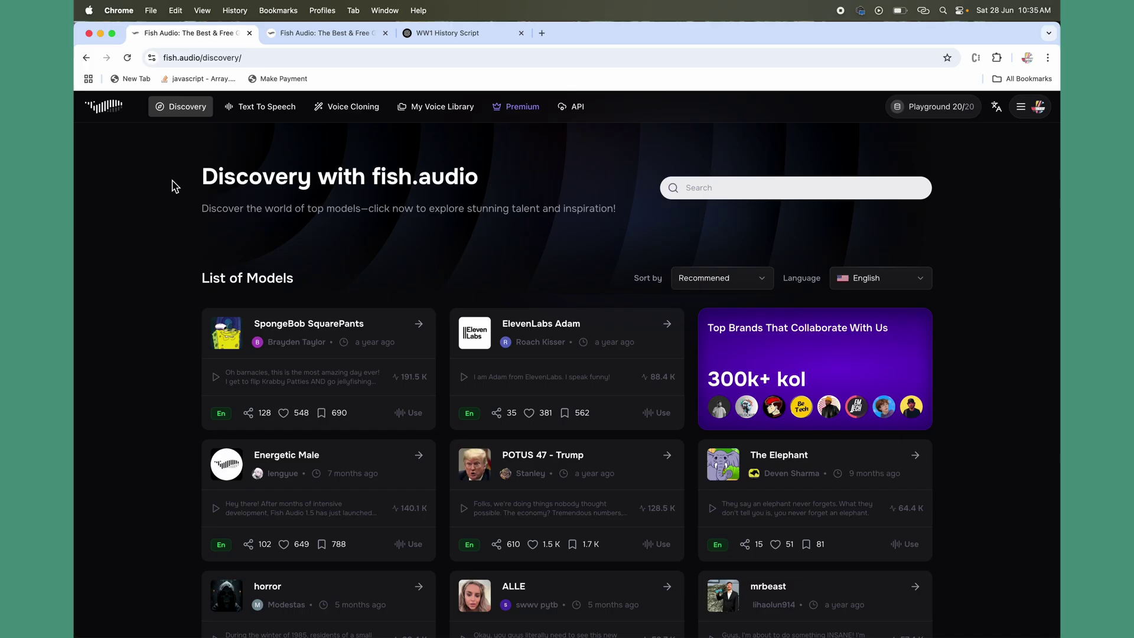
scroll(173, 426, "down", 5)
scroll(174, 425, "up", 5)
left_click(888, 284)
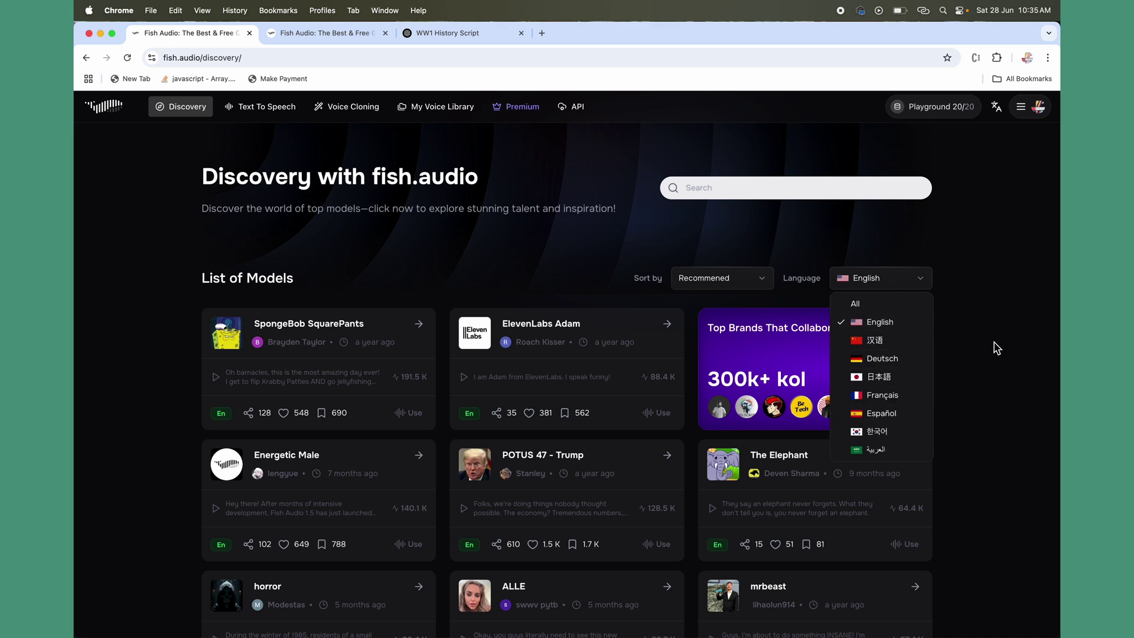
left_click(995, 346)
left_click(733, 286)
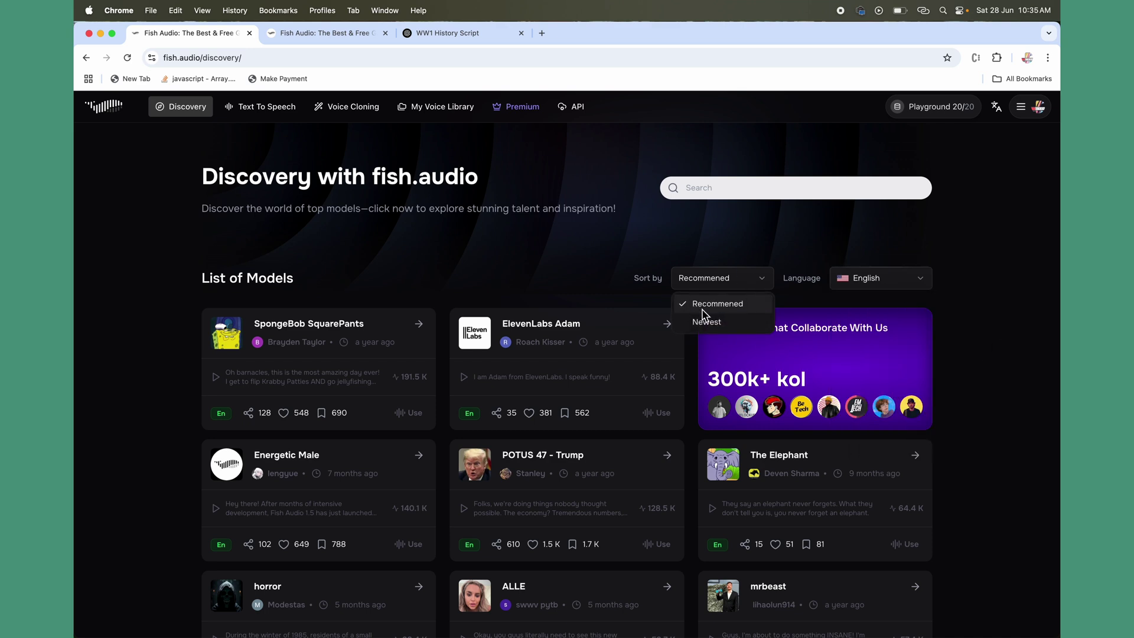
left_click(525, 268)
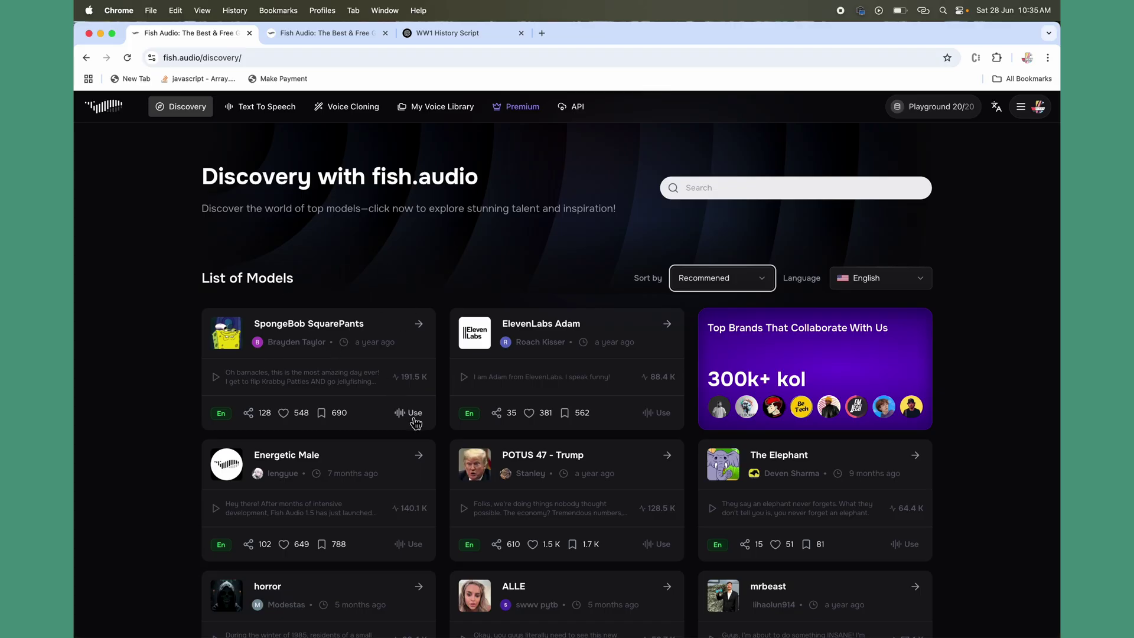
scroll(629, 449, "down", 1)
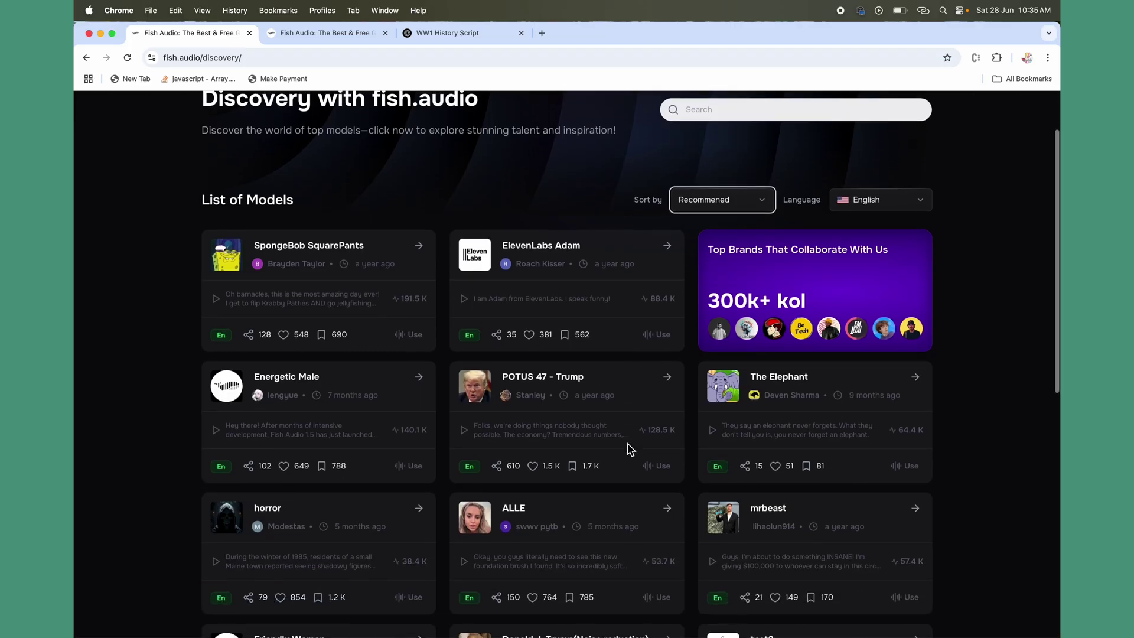
scroll(628, 449, "up", 2)
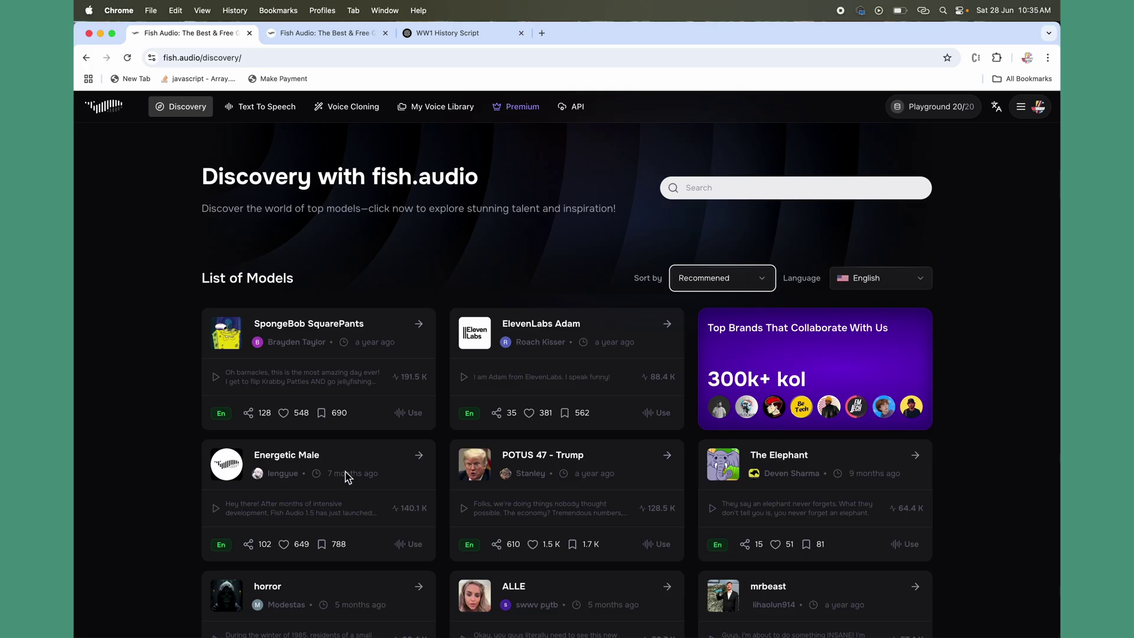
left_click(222, 518)
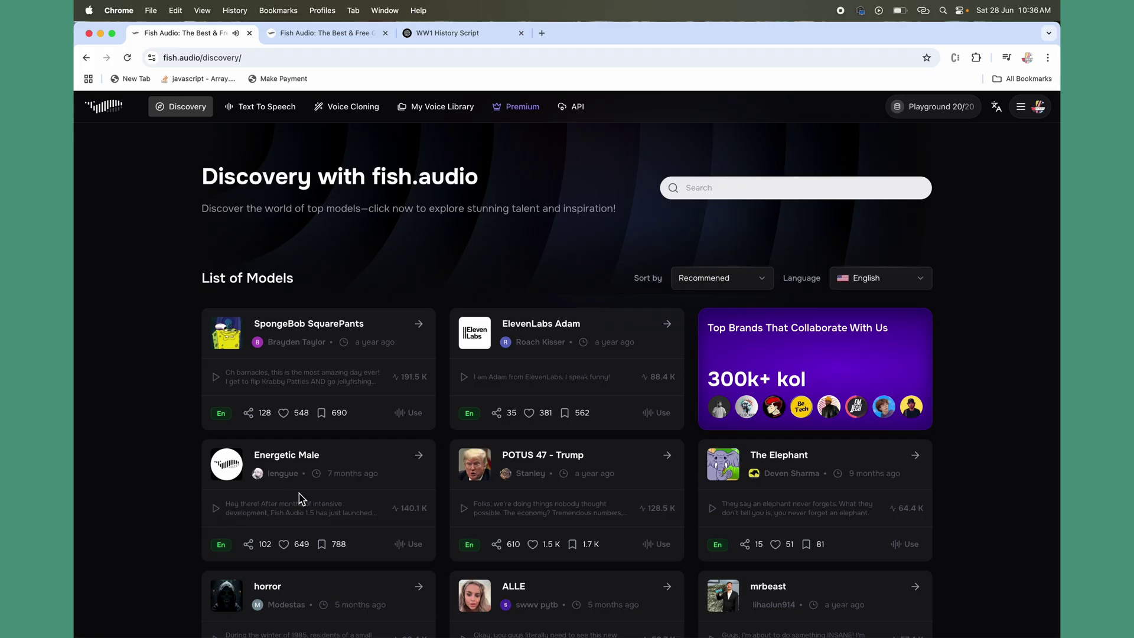
scroll(299, 497, "down", 3)
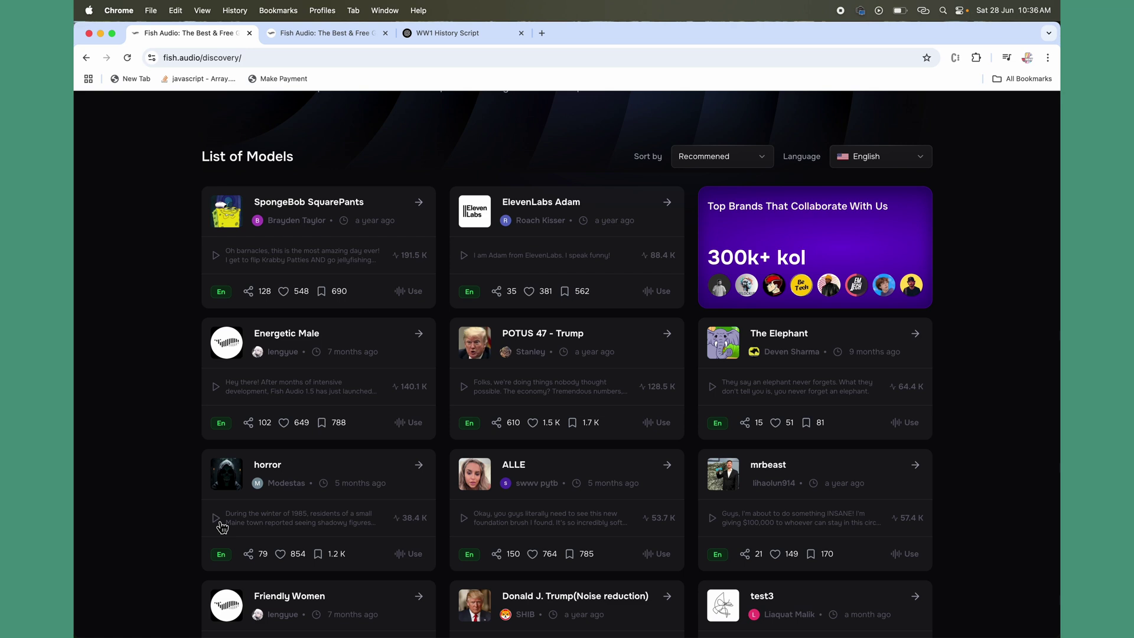
- Load the horror voice model into Fish Audio's text to speech
left_click(414, 556)
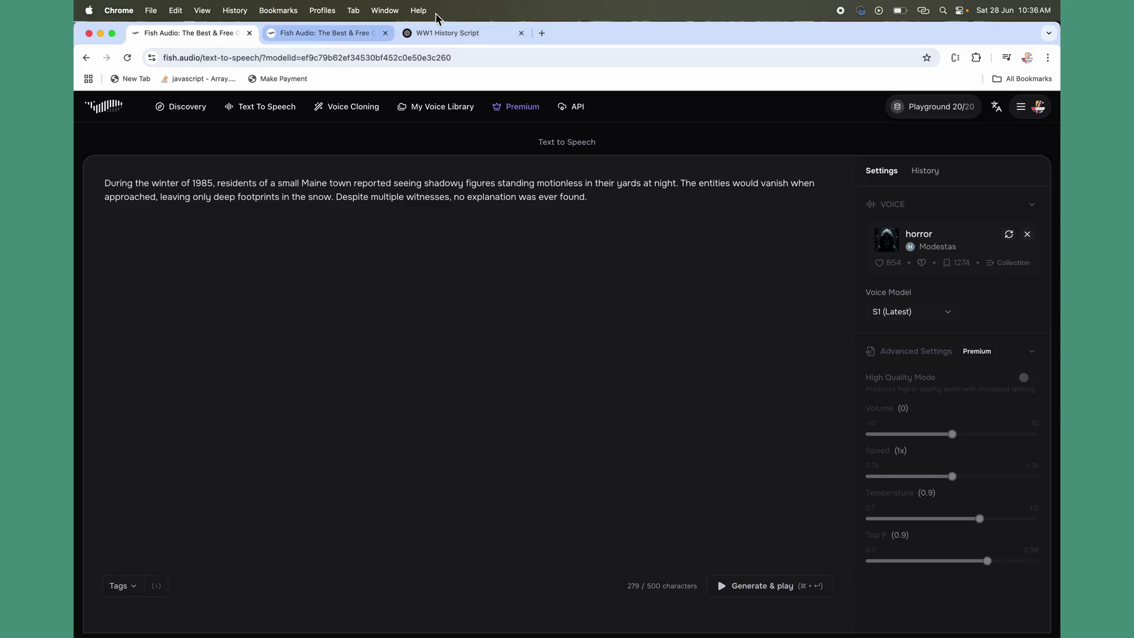
- Switch to the WW1 History Script ChatGPT tab
left_click(453, 31)
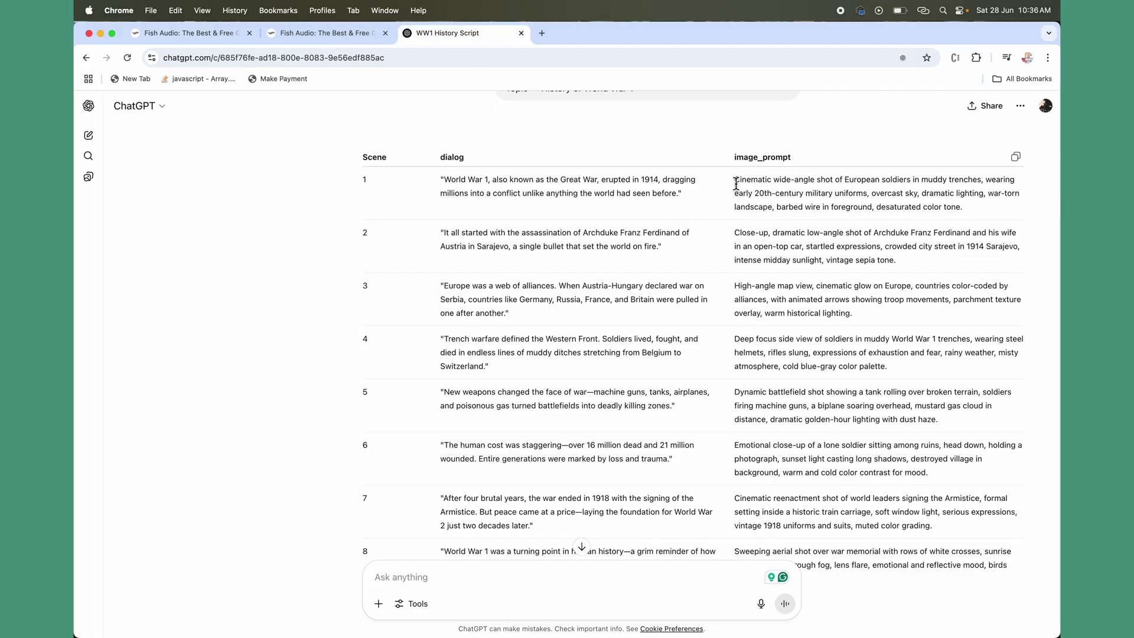
scroll(745, 289, "up", 2)
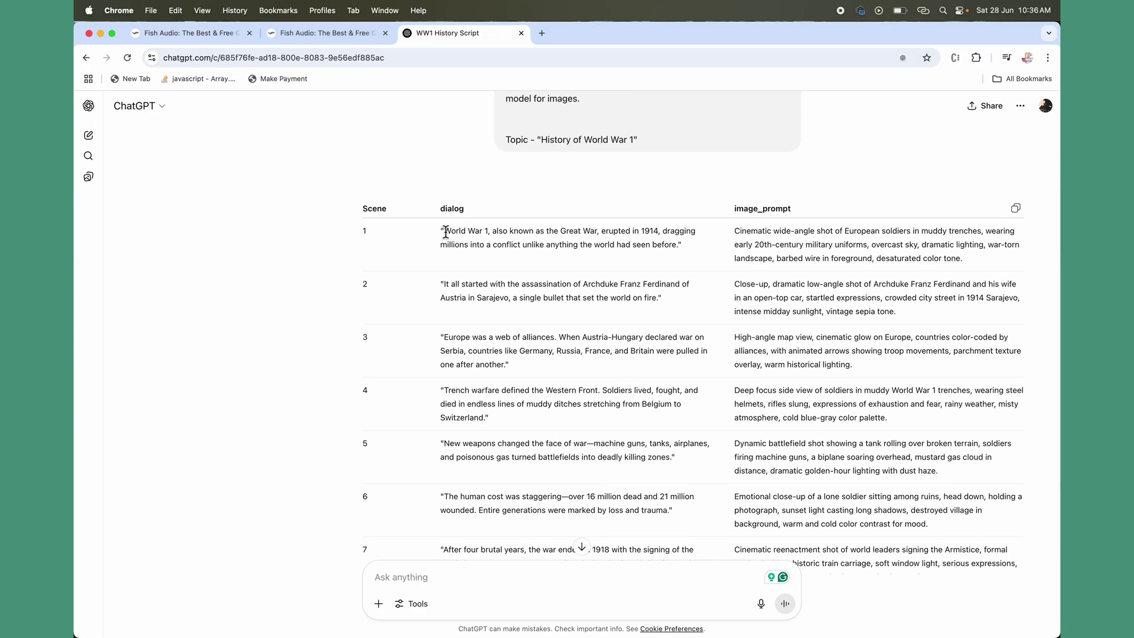
- Copy scene 1's dialog from ChatGPT and paste it over Fish Audio's horror paragraph
left_click_drag(445, 232, 681, 246)
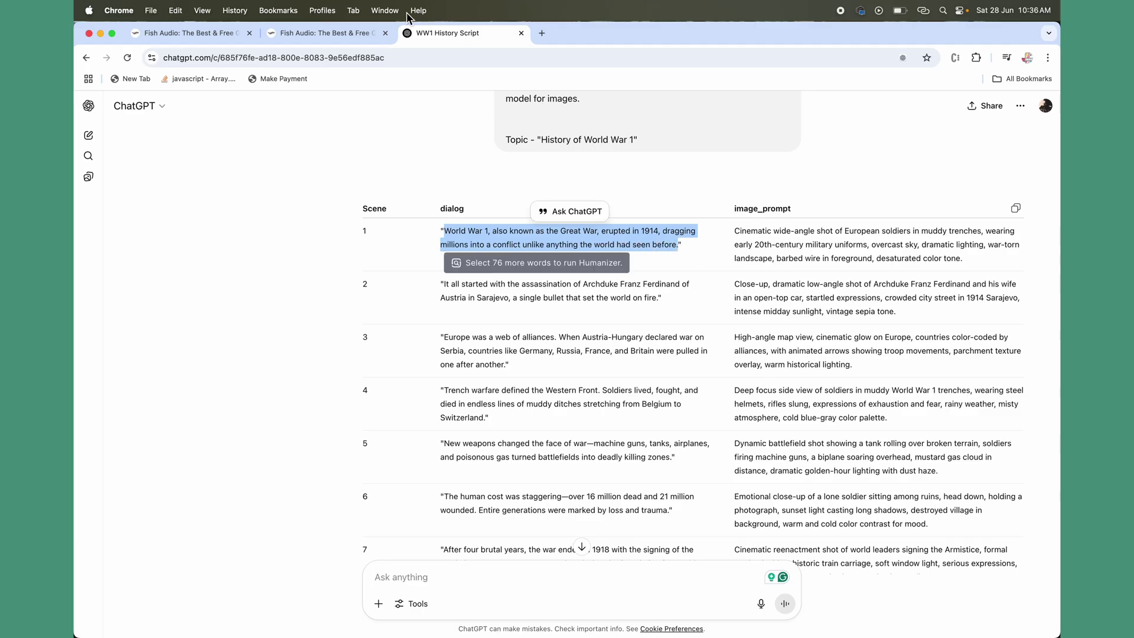
left_click(326, 33)
left_click(186, 35)
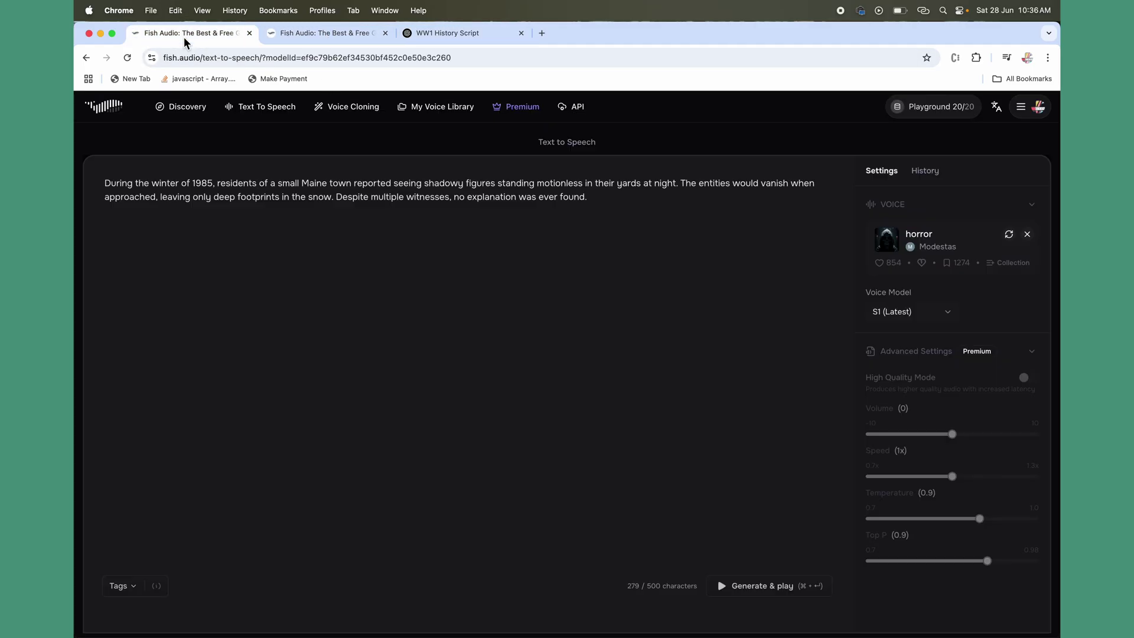
key("cmd+a")
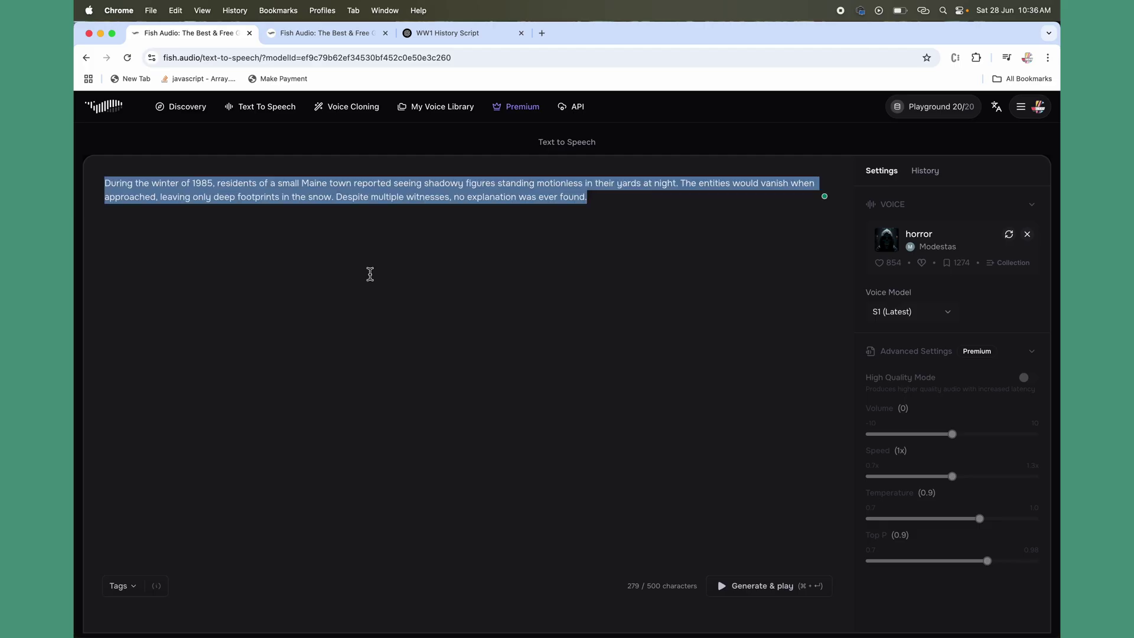
type("World War 1, also known as the Great War, erupted in 1914, dragging millions into a conflict unlike anything the world had seen before.")
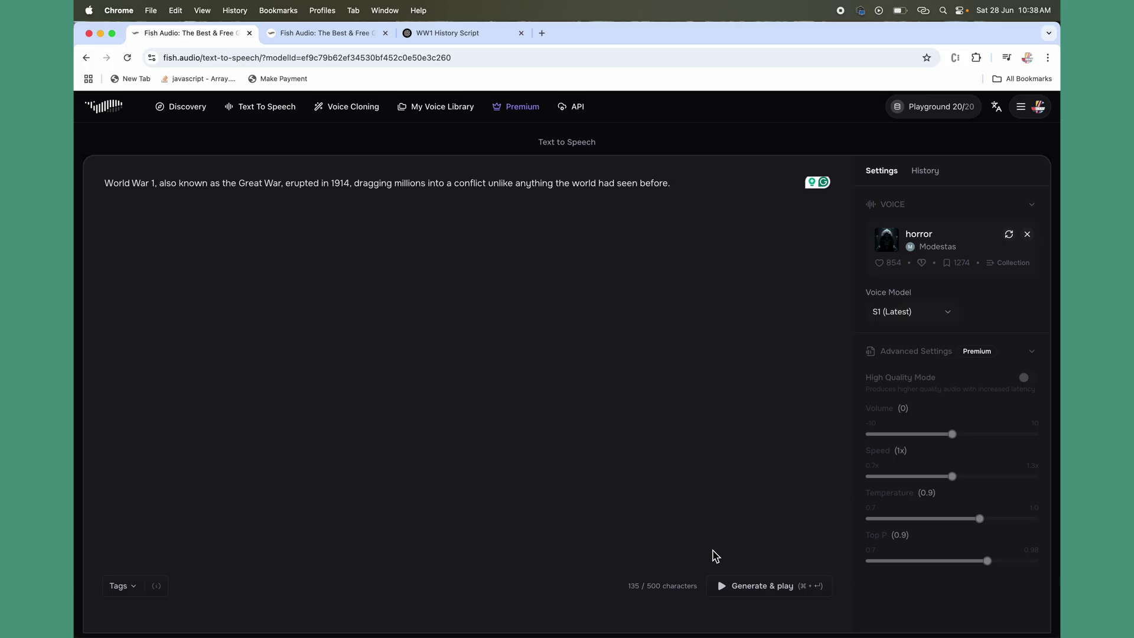
left_click(737, 594)
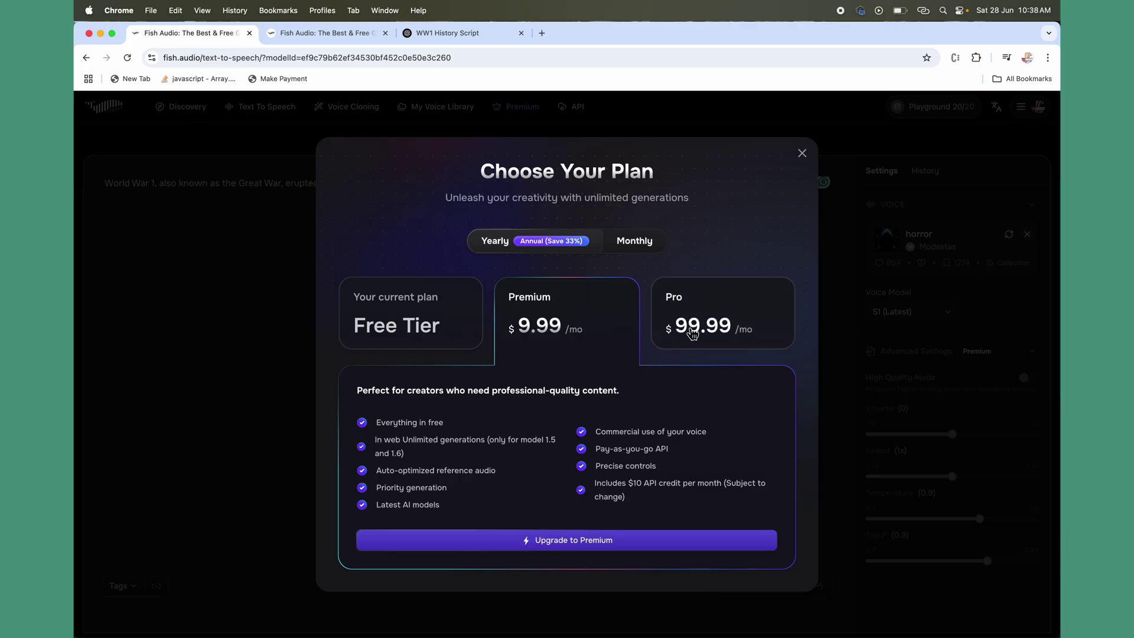
left_click(382, 329)
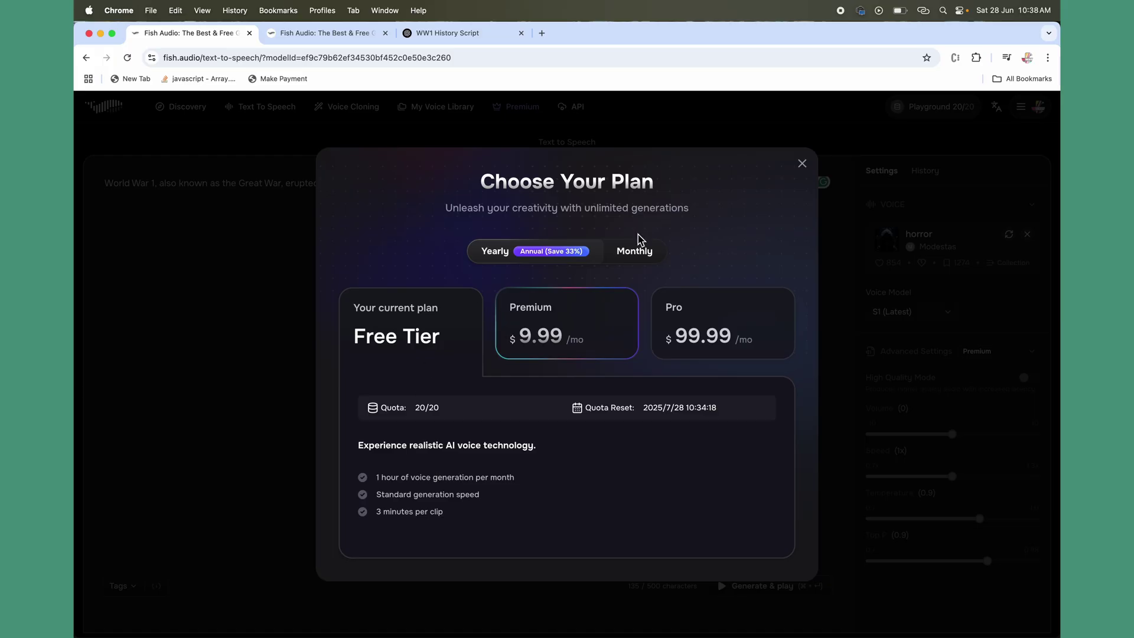
left_click(803, 164)
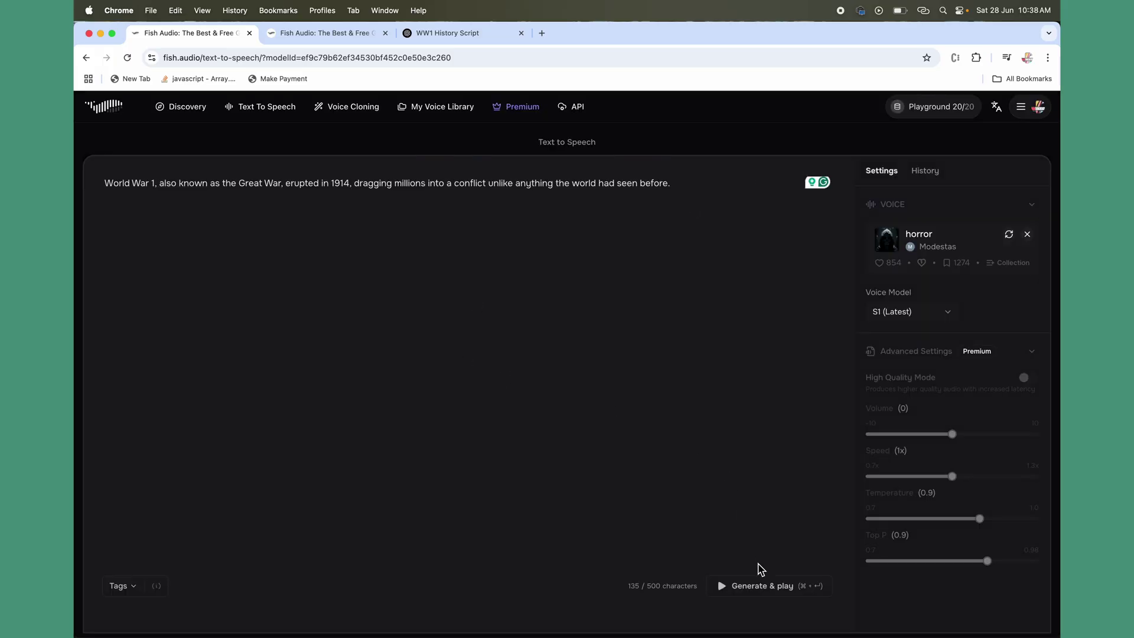
- Generate the scene 1 clip in the horror voice, stop playback, and download the mp3
left_click(743, 593)
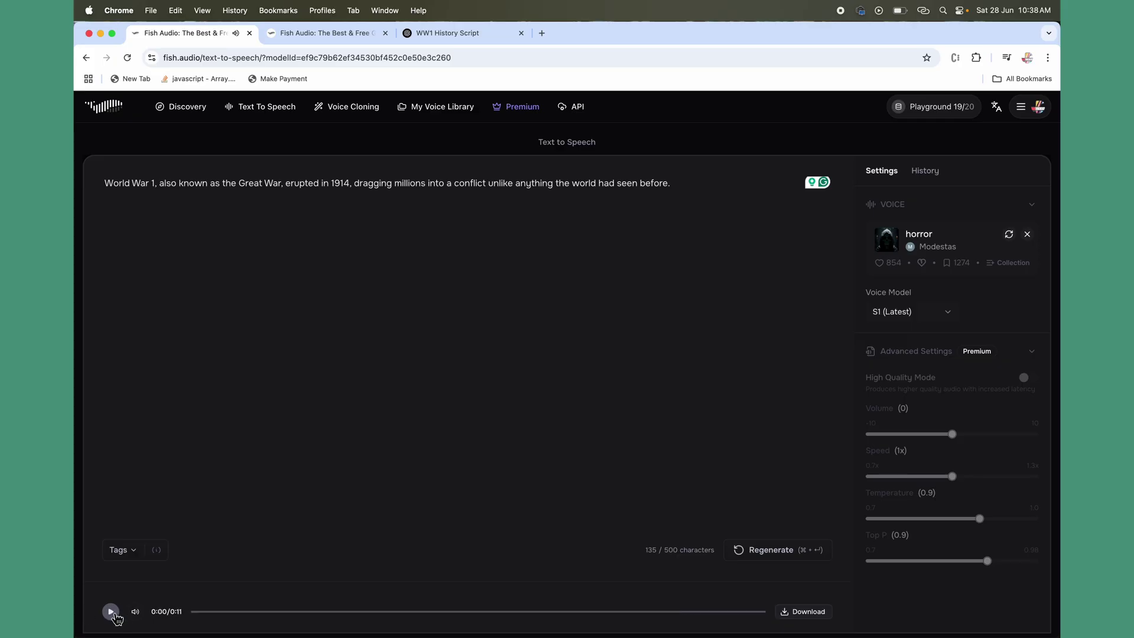
left_click(111, 612)
left_click(805, 612)
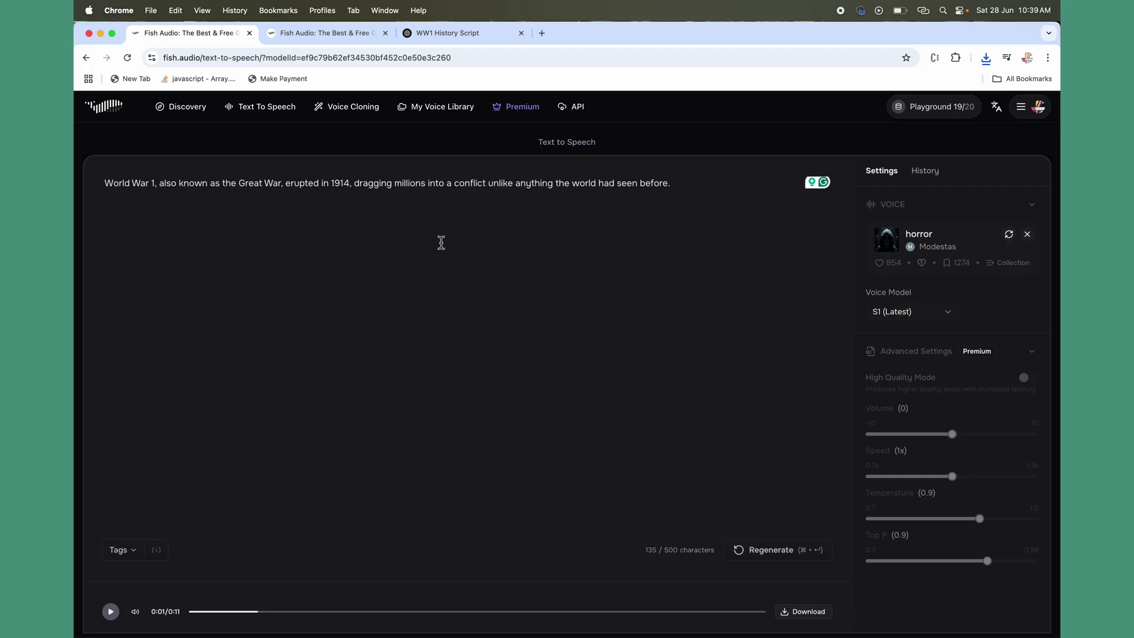
- Send ChatGPT 'Hello genrate an image for' followed by scene 1's copied trench image prompt
left_click(450, 36)
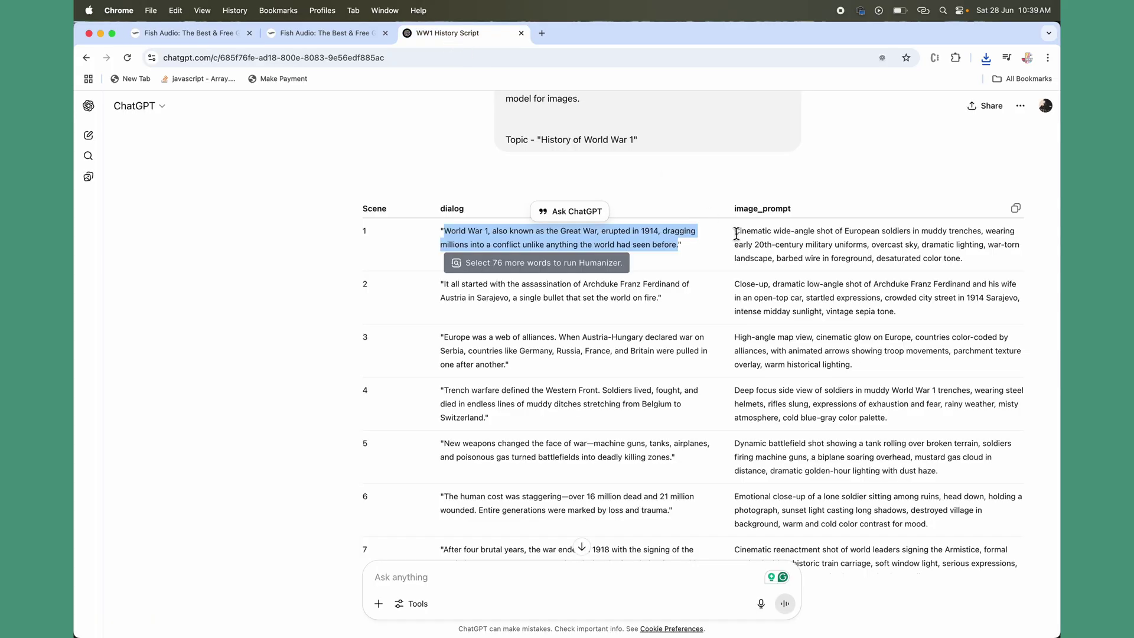
mouse_move(736, 234)
left_mouse_down()
mouse_move(981, 259)
mouse_move(971, 259)
left_mouse_up()
key("super+c")
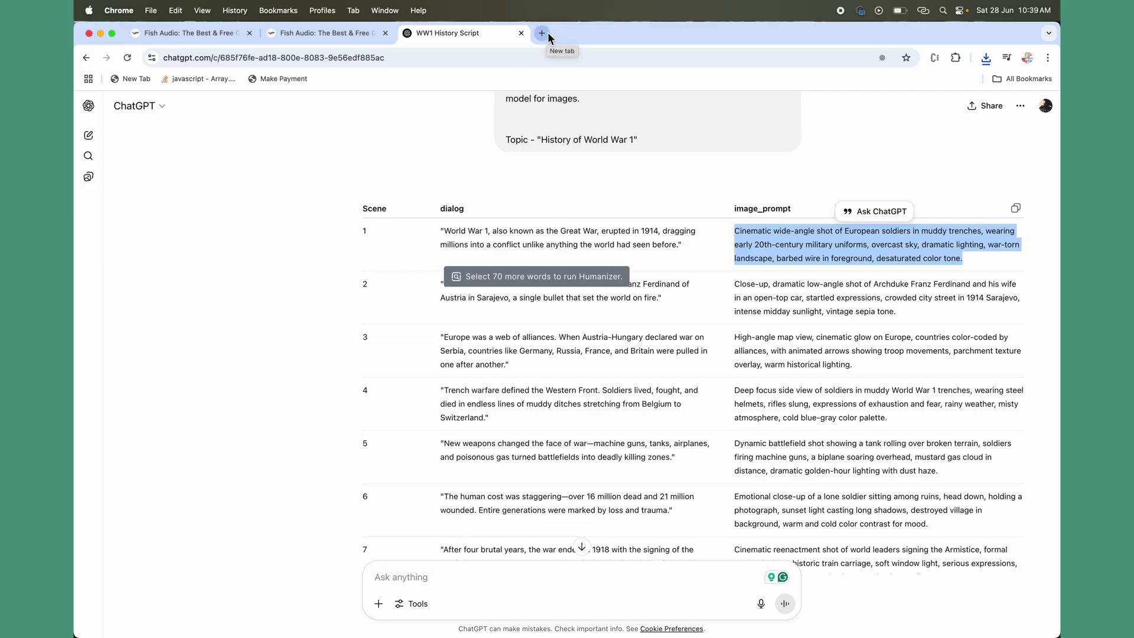
scroll(447, 274, "down", 1)
scroll(447, 274, "down", 3)
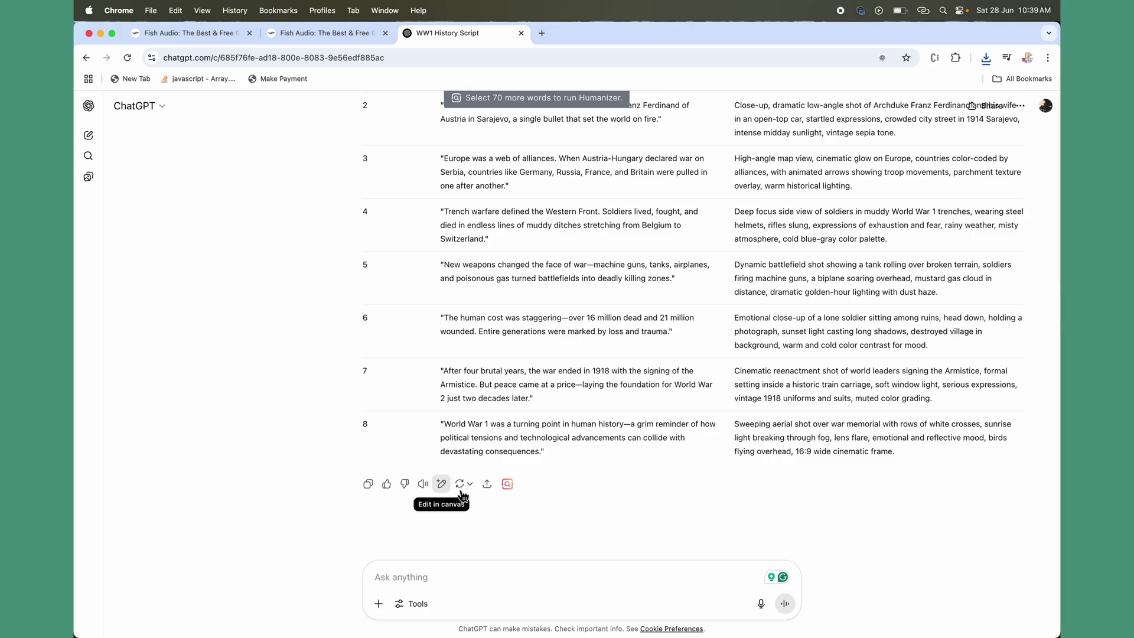
left_click(463, 581)
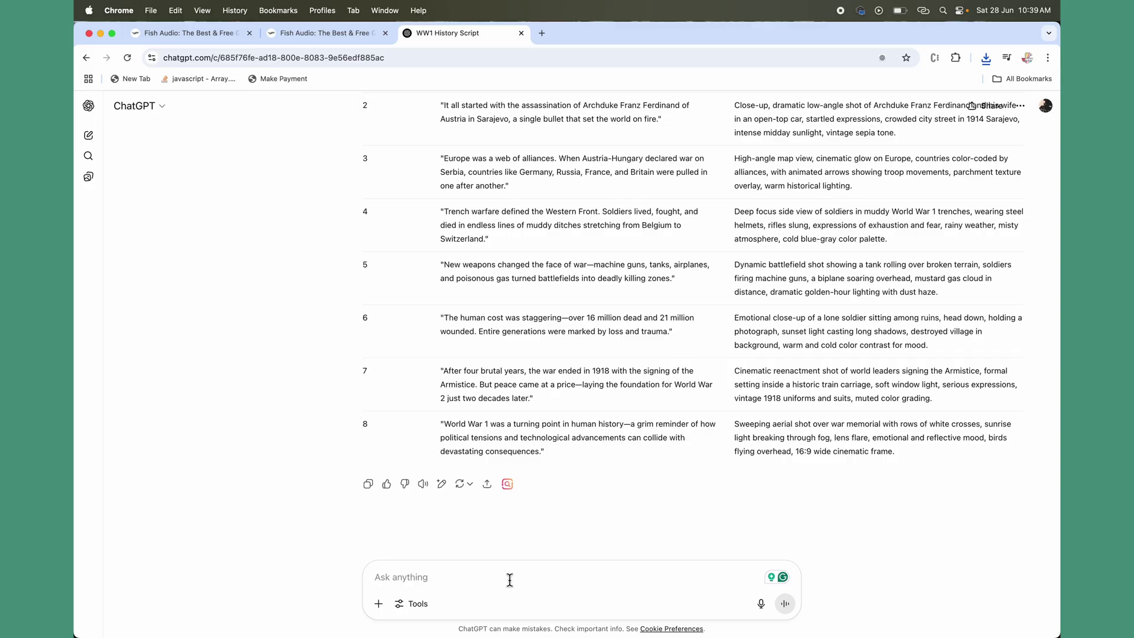
type("Hello ")
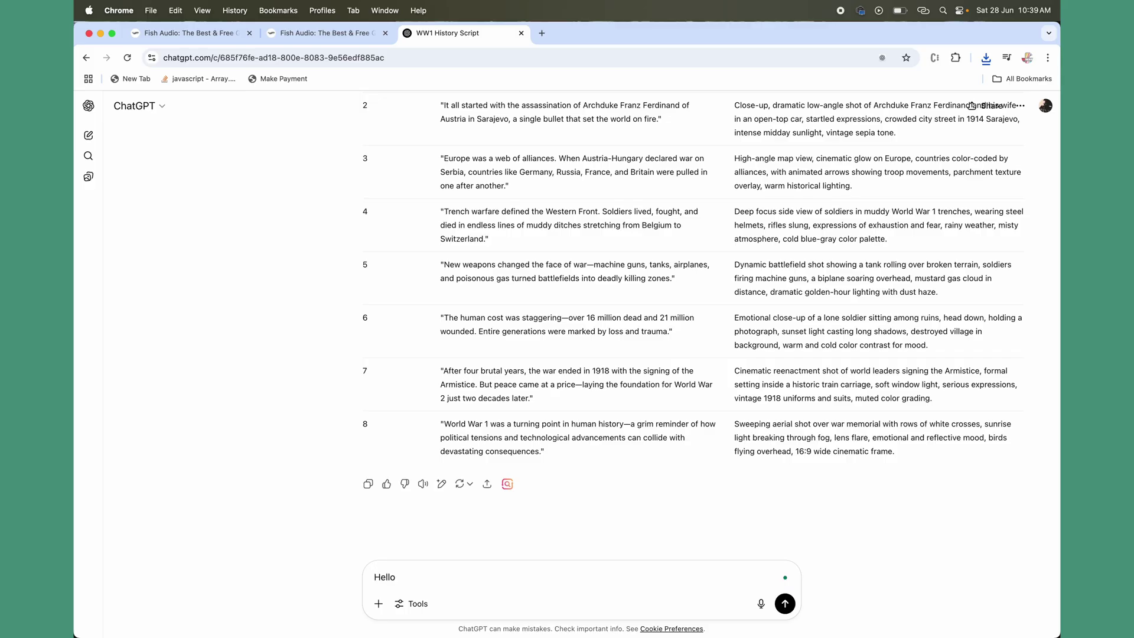
type("genrate an i")
type("mage for")
key("shift+Return")
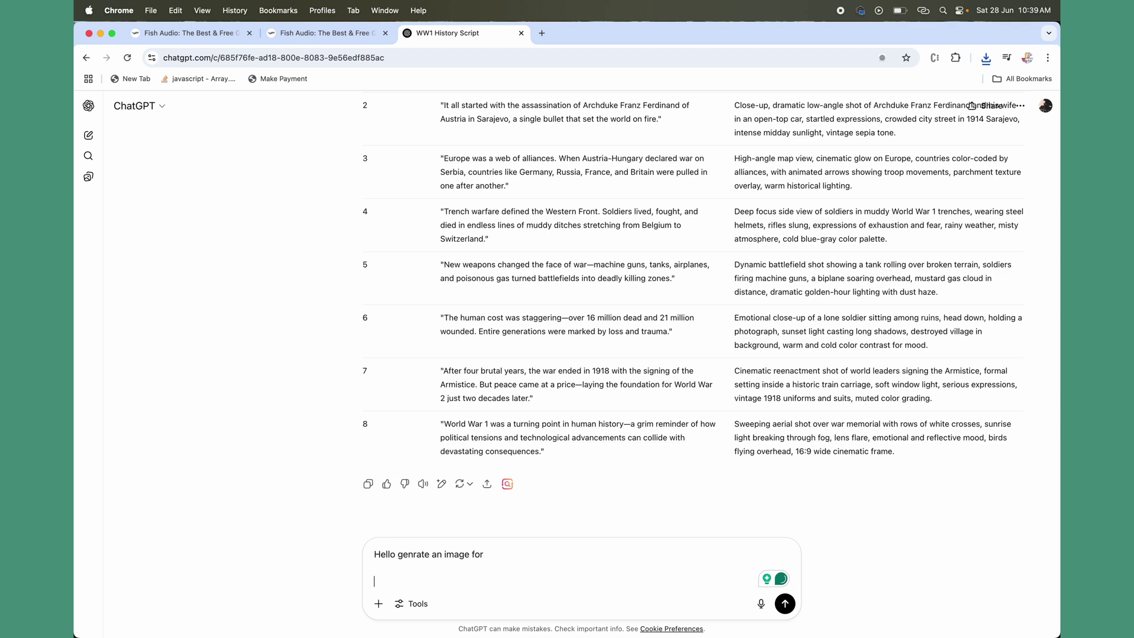
type("Cinematic wide-angle shot of European soldiers in muddy trenches, wearing early 20th-century military uniforms, overcast sky, dramatic lighting, war-torn landscape, barbed wire in foreground desaturated color tone.")
left_click(785, 605)
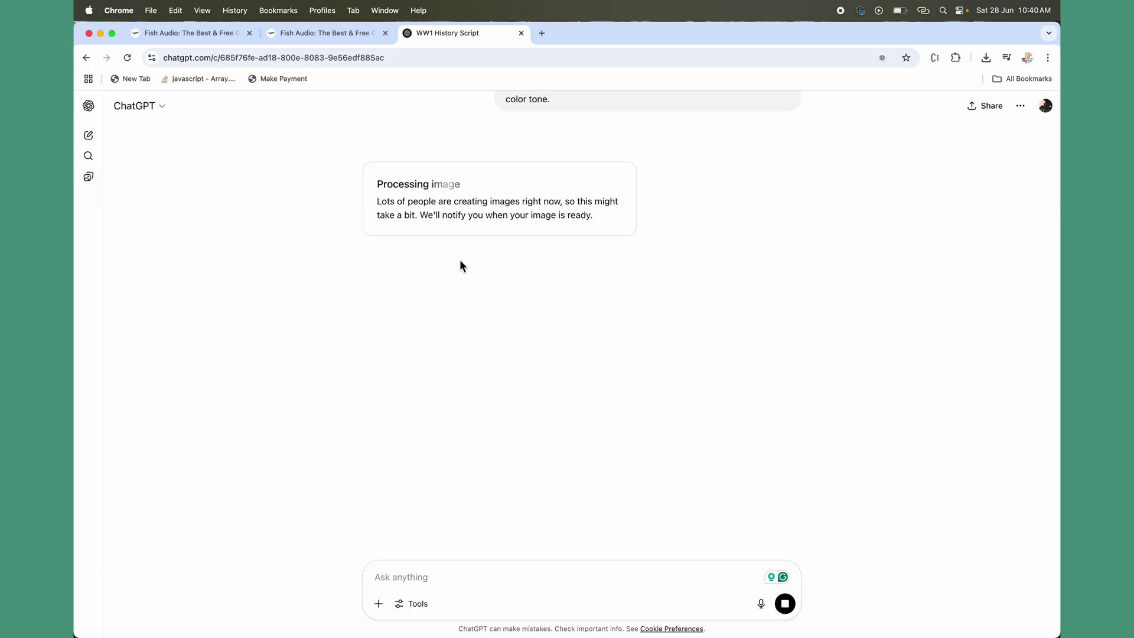
- In a new Gemini tab, send 'Create an image for' followed by the pasted scene 1 trench prompt
left_click(544, 32)
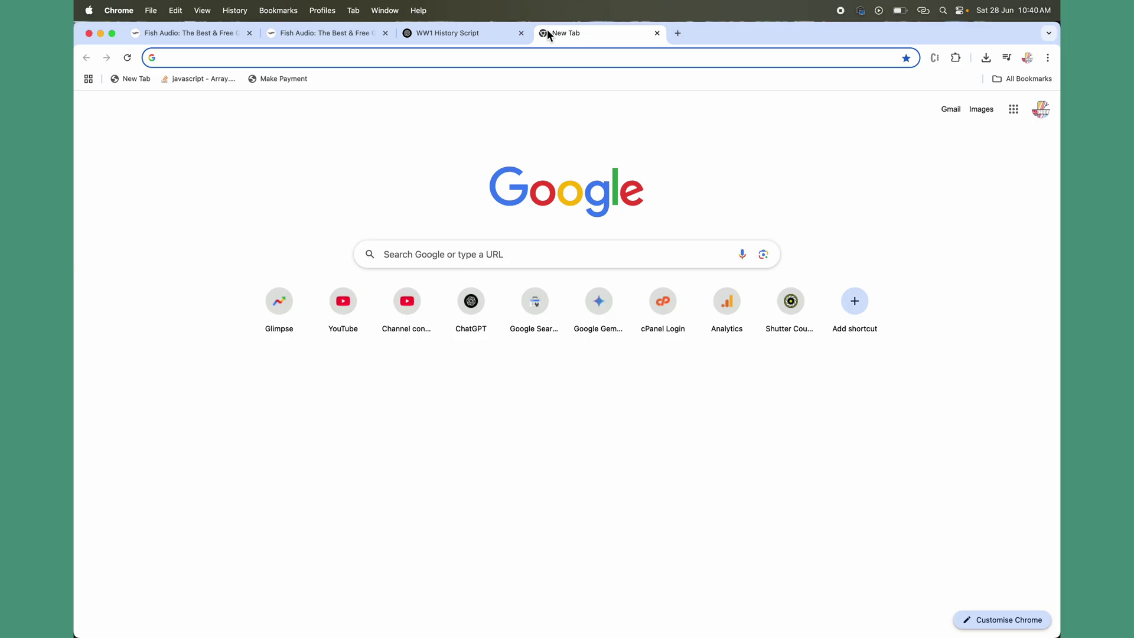
type("gem")
key("Return")
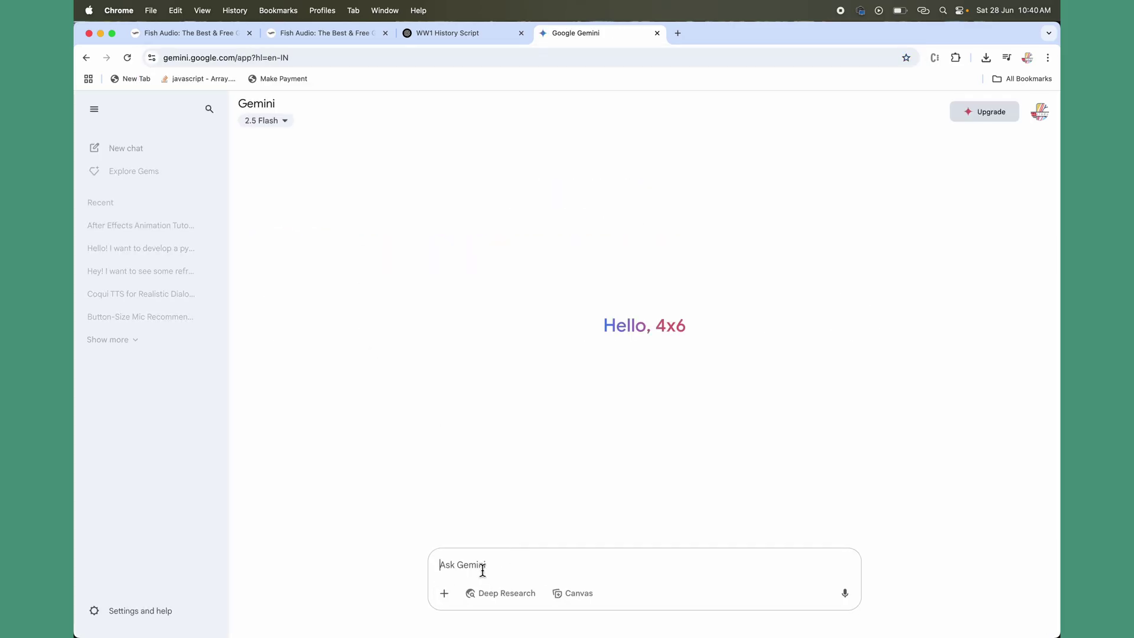
type("Create ")
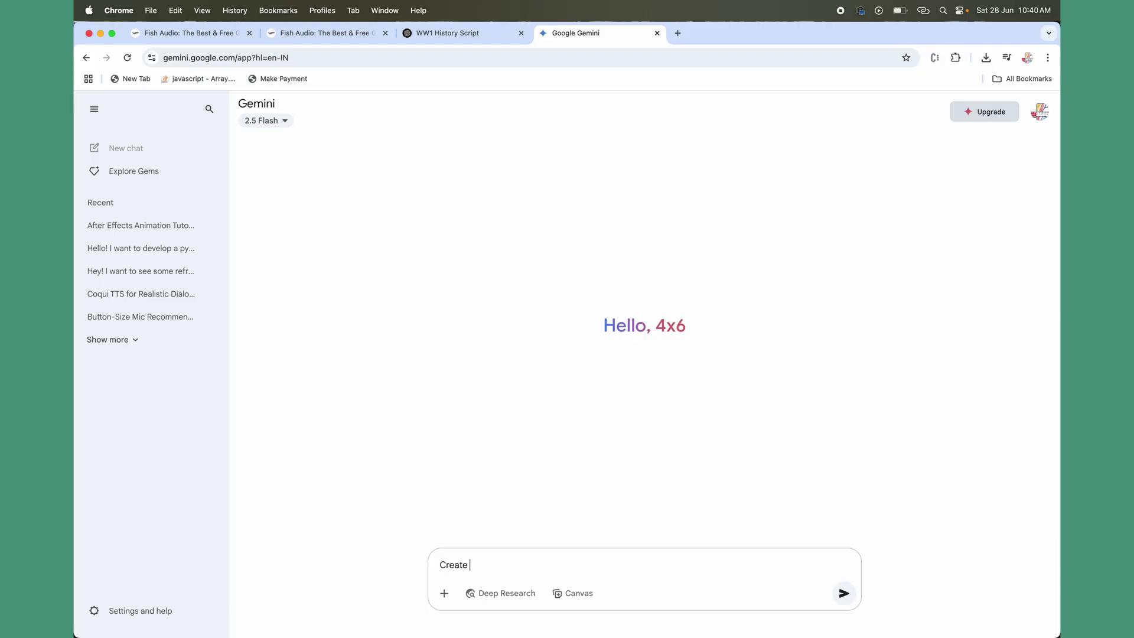
type("an image ")
type("for")
key("shift+Return")
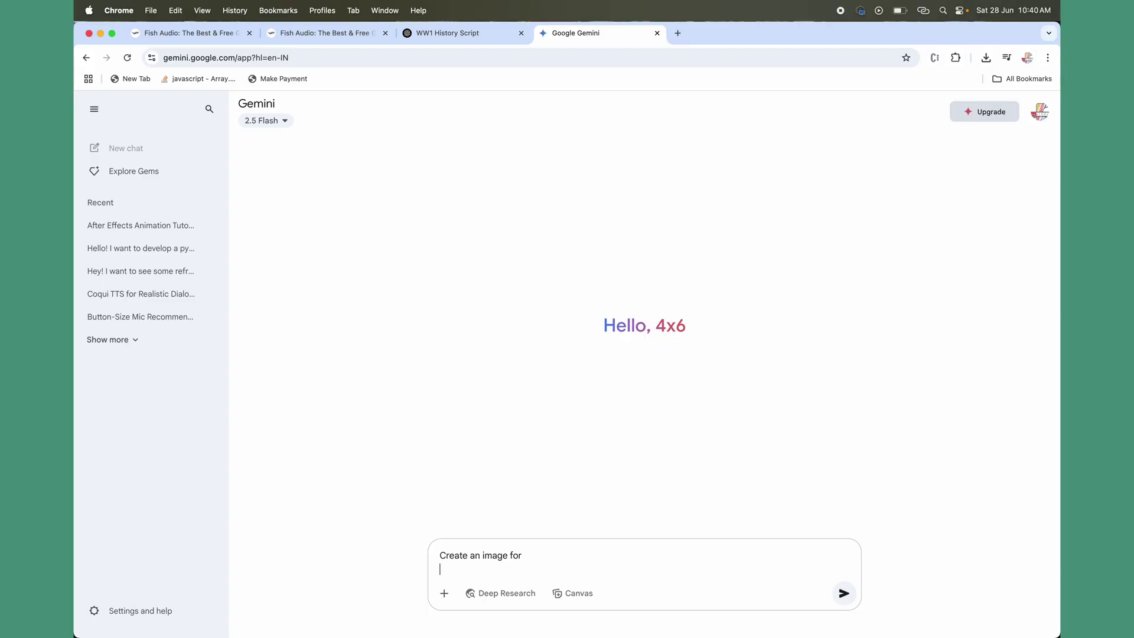
key("shift+Return")
key("super+v")
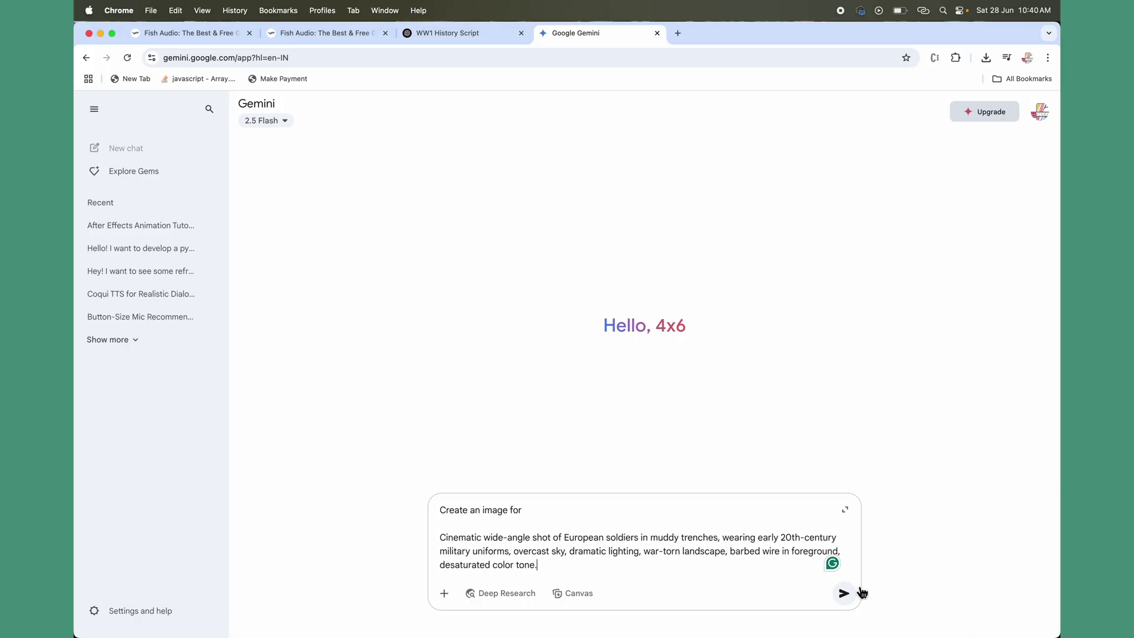
left_click(844, 592)
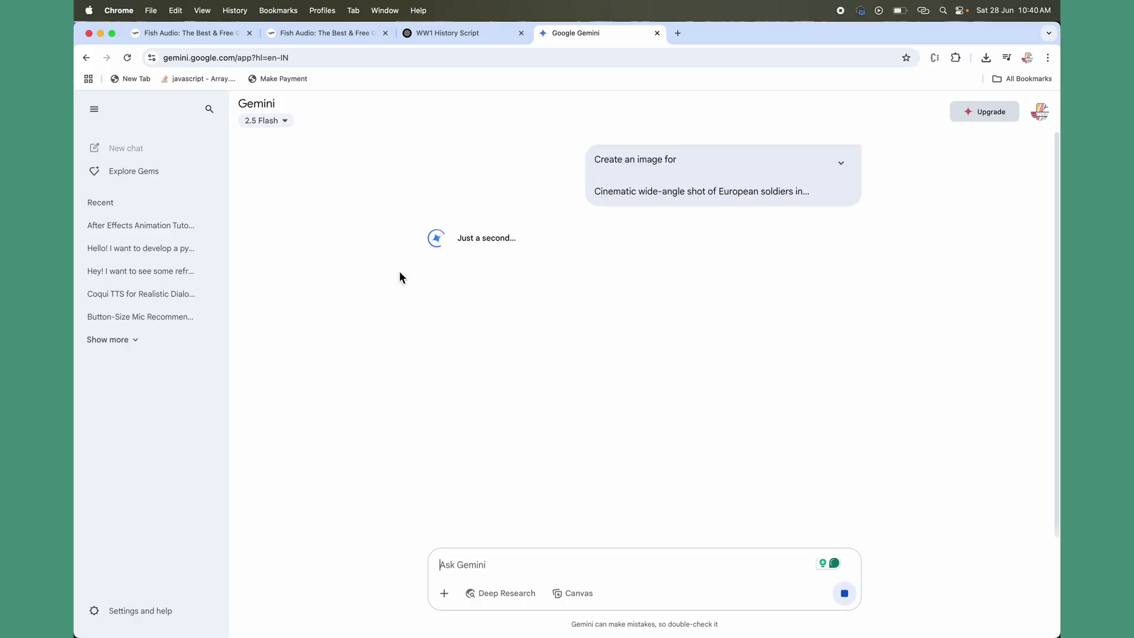
left_click(98, 112)
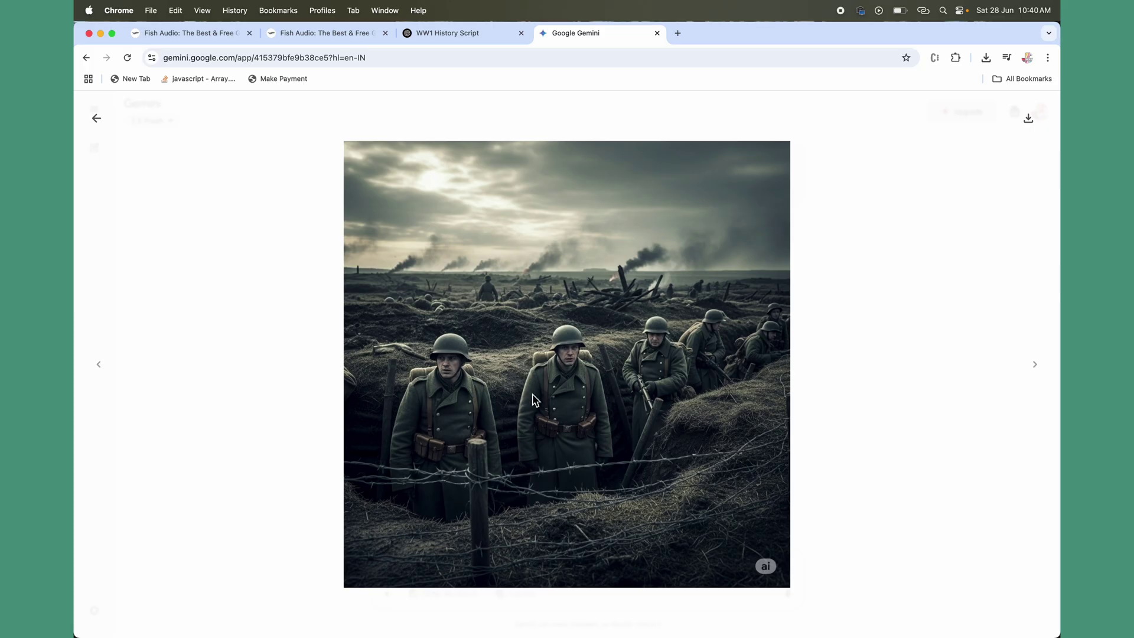
- Check the Fish Audio voiceover page twice, ending back on the WW1 History Script chat
left_click(190, 36)
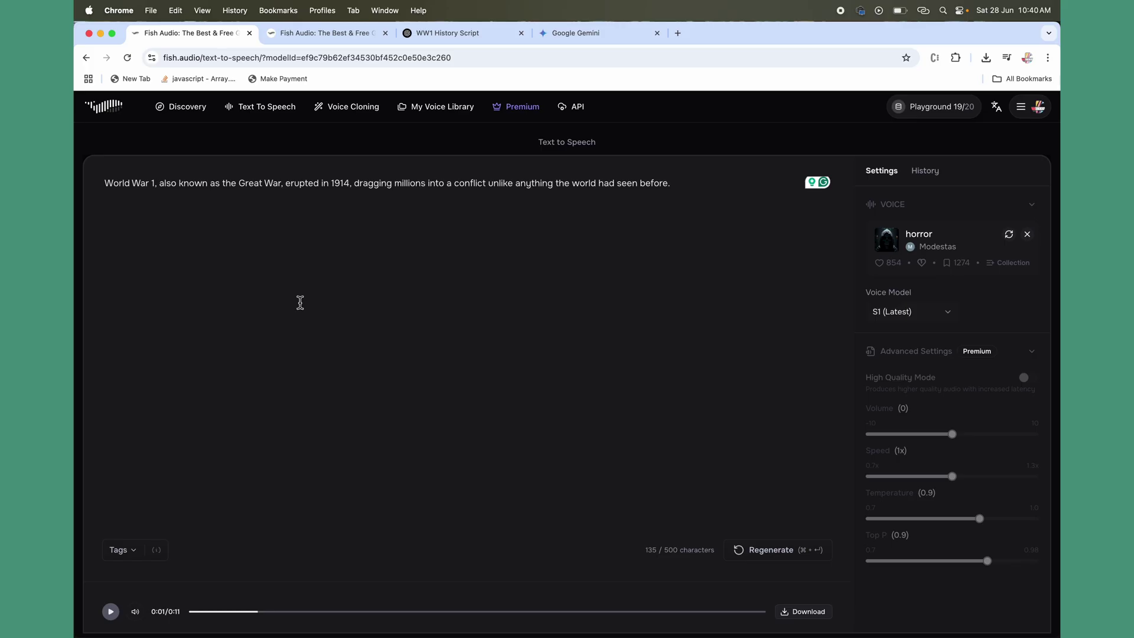
left_click(429, 32)
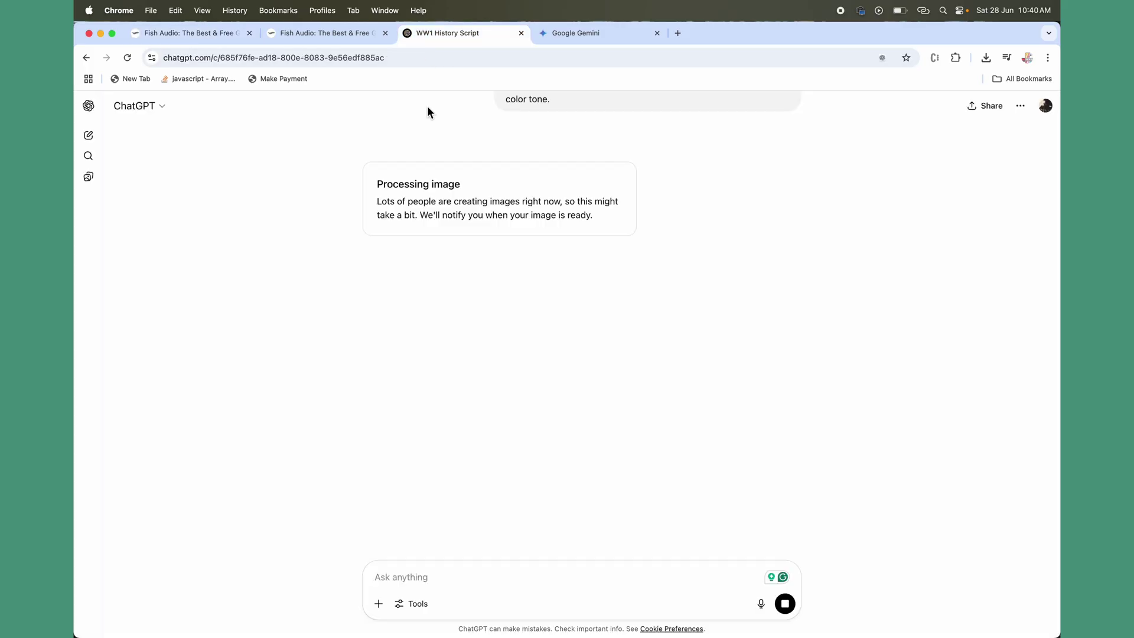
scroll(394, 409, "up", 3)
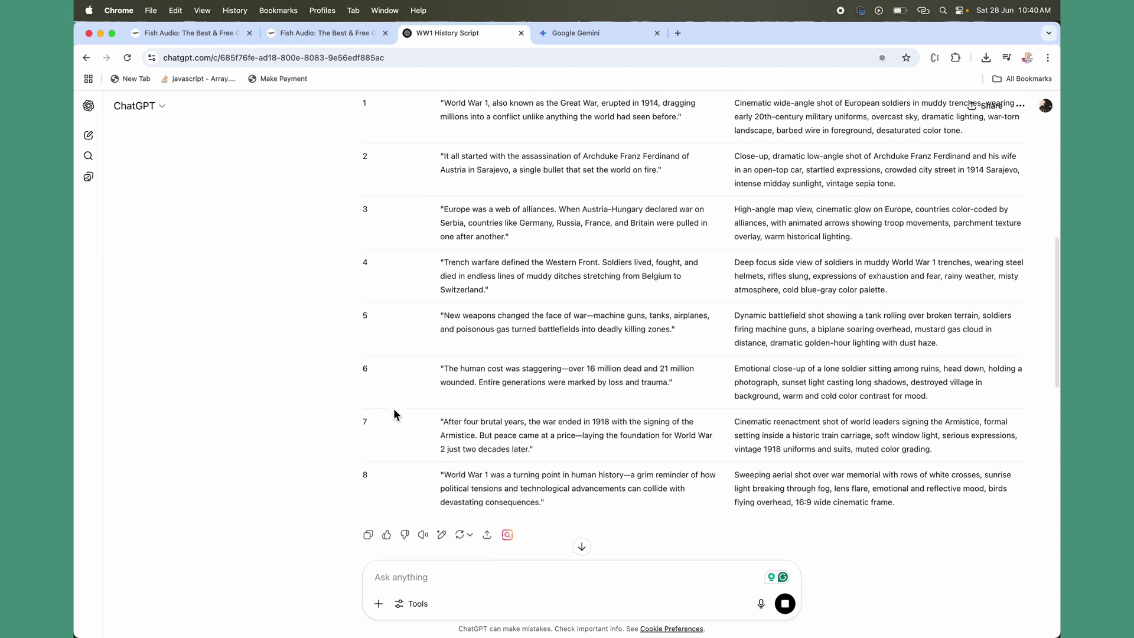
scroll(393, 409, "up", 2)
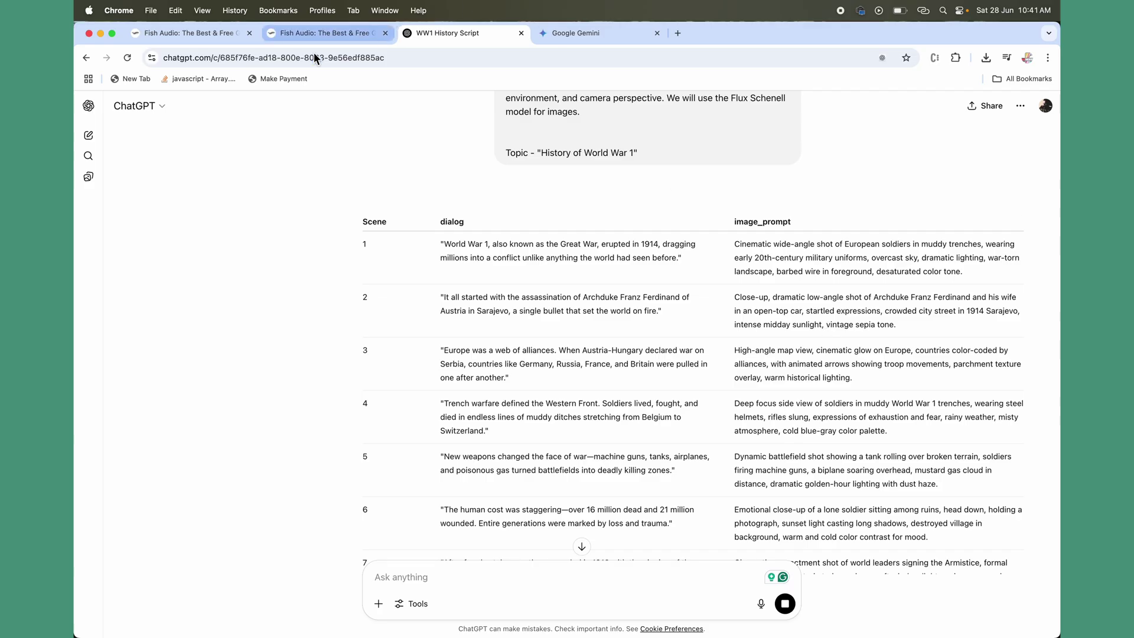
left_click(182, 33)
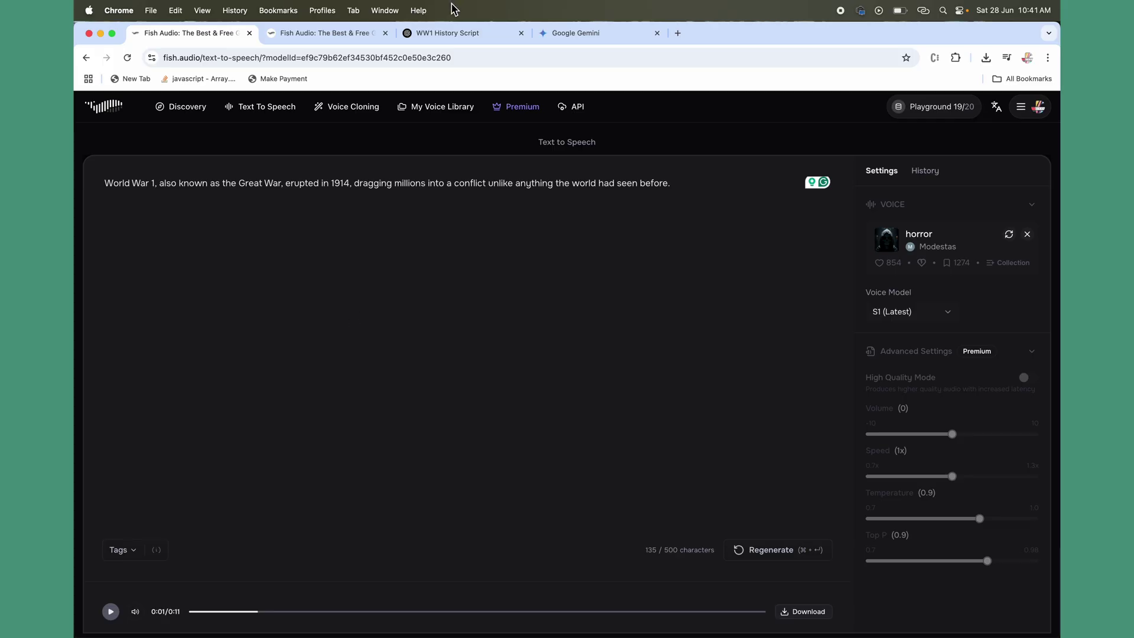
left_click(442, 38)
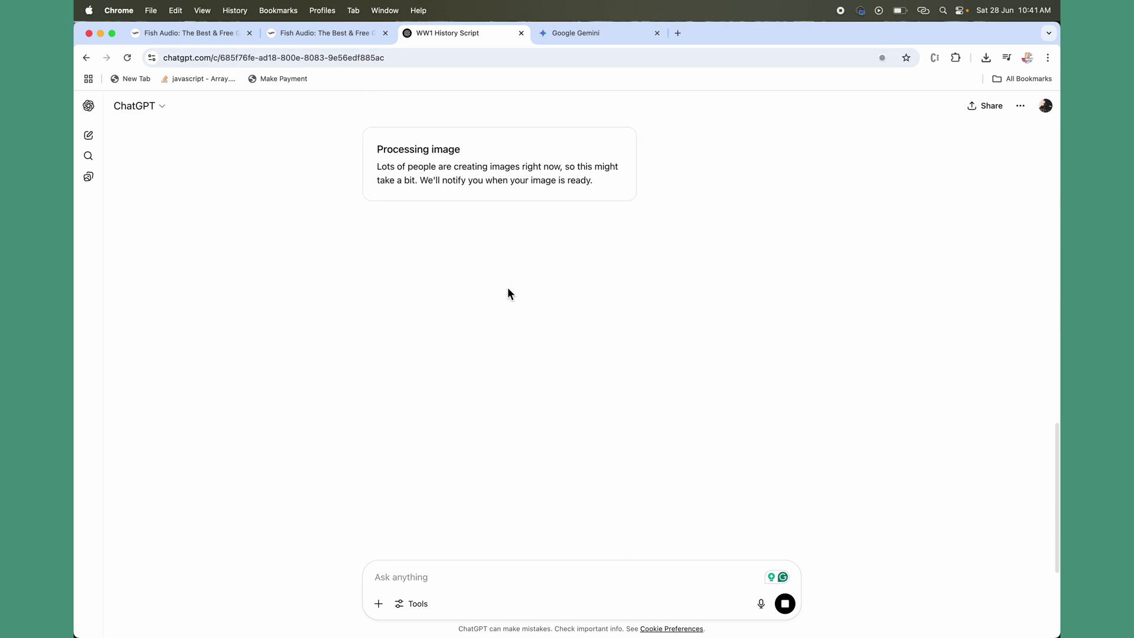